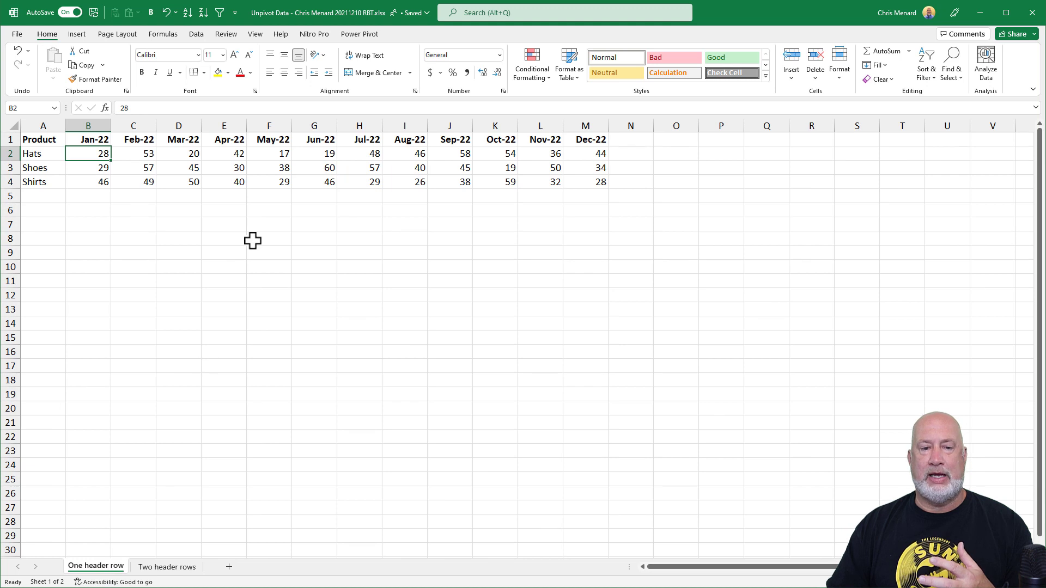
- Load the monthly product sales range A1:M4 into the Power Query Editor as a table with headers
click(271, 157)
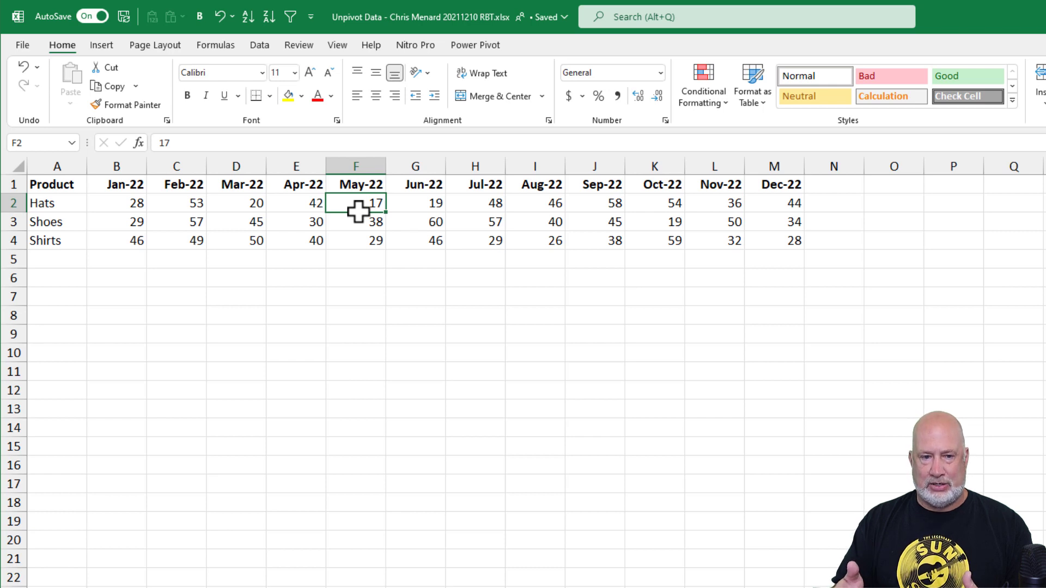
click(313, 205)
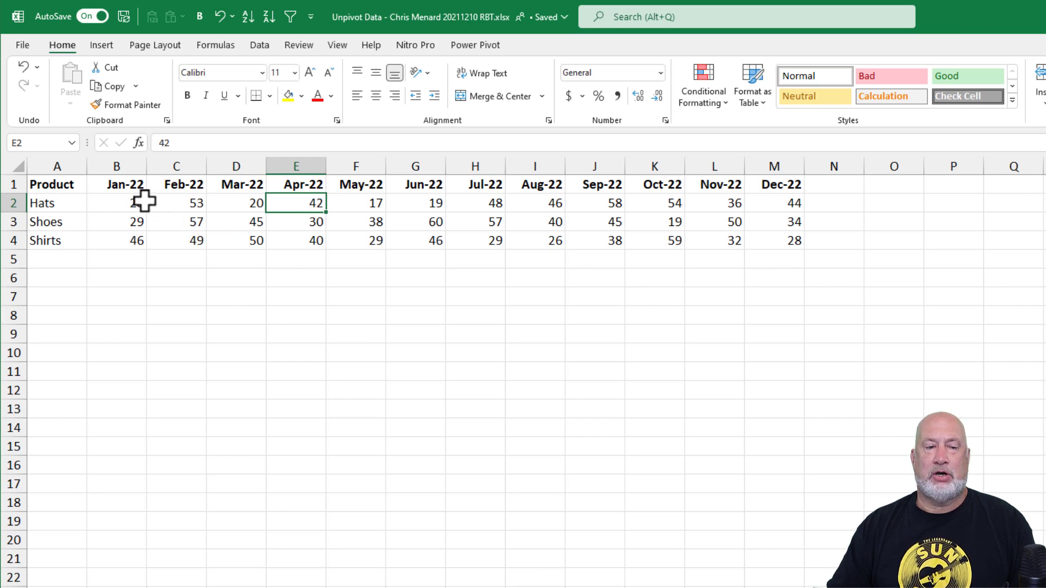
drag(146, 203, 768, 243)
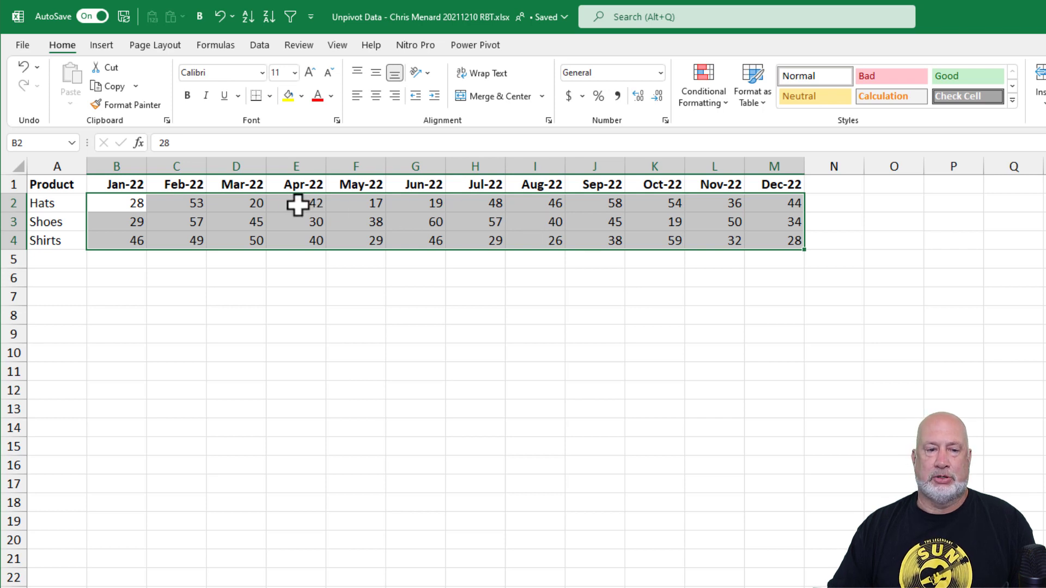
click(281, 205)
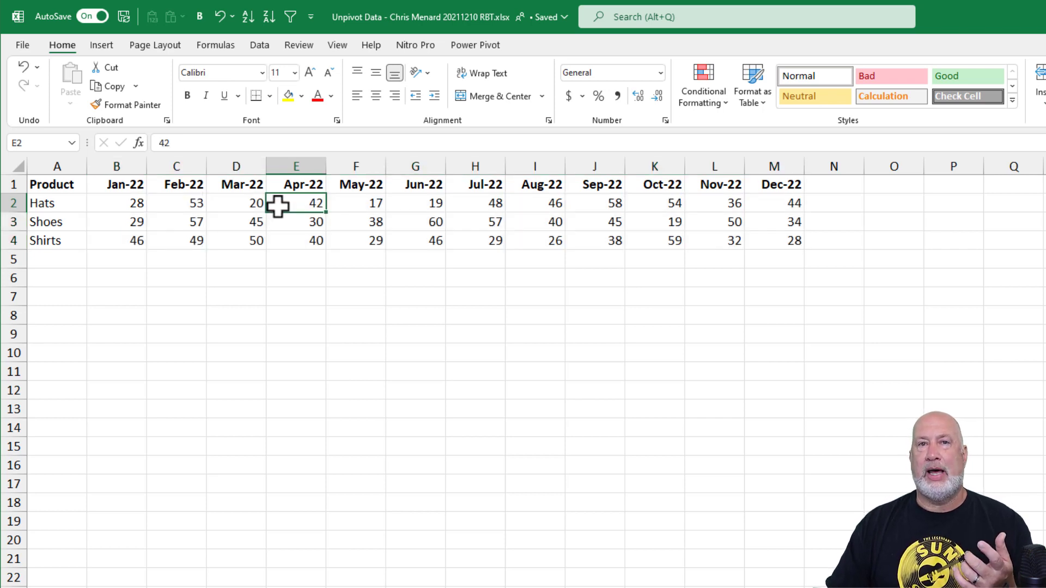
click(260, 45)
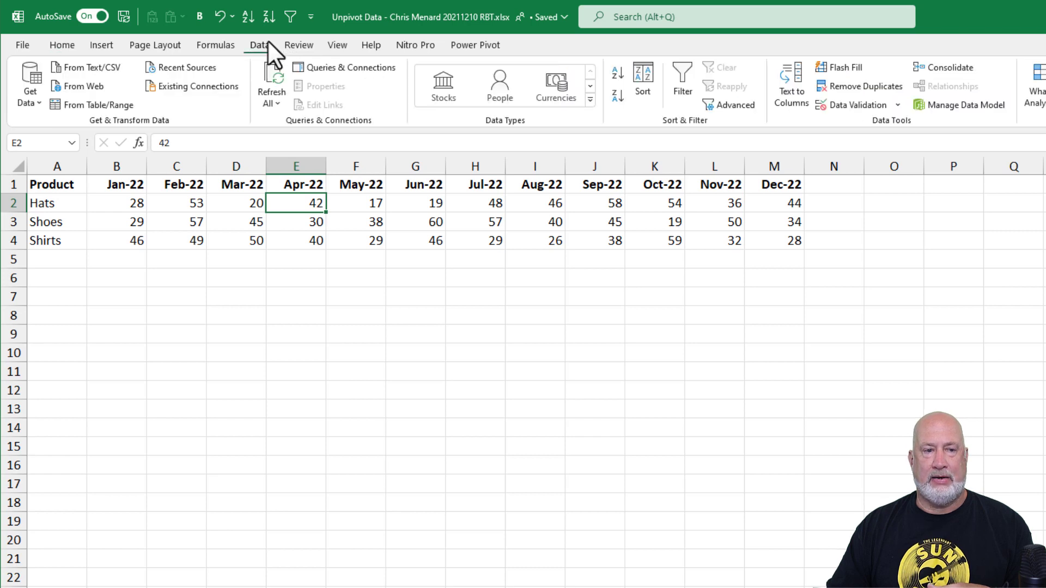
click(126, 108)
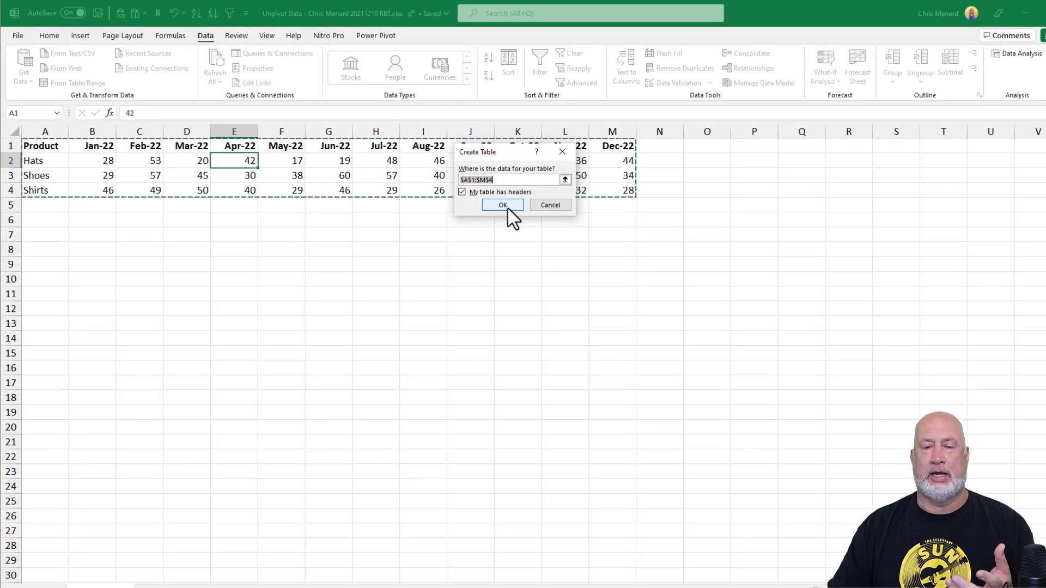
click(636, 259)
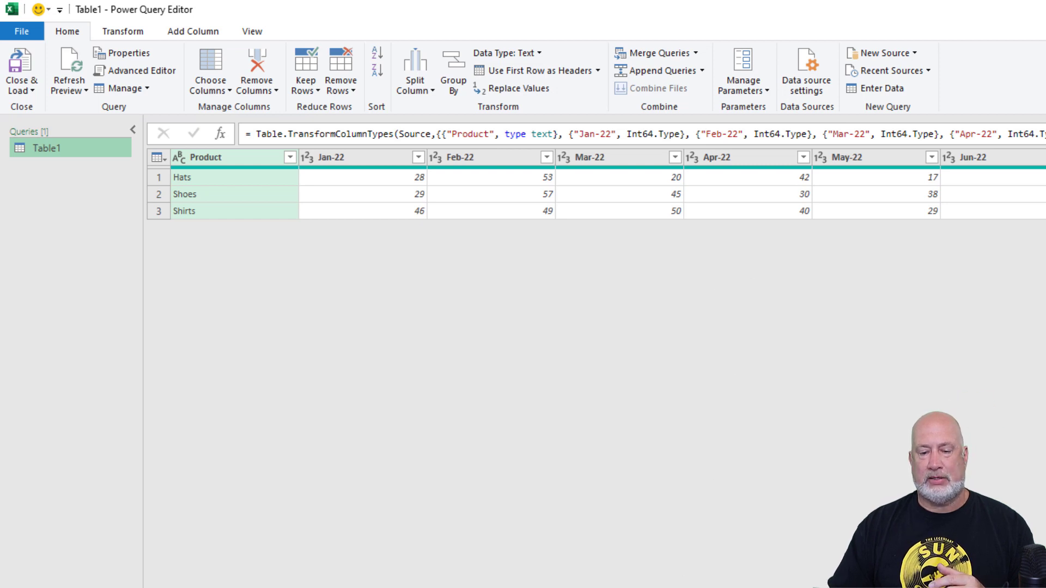
- Unpivot all columns other than Product
scroll(596, 188, right, 5)
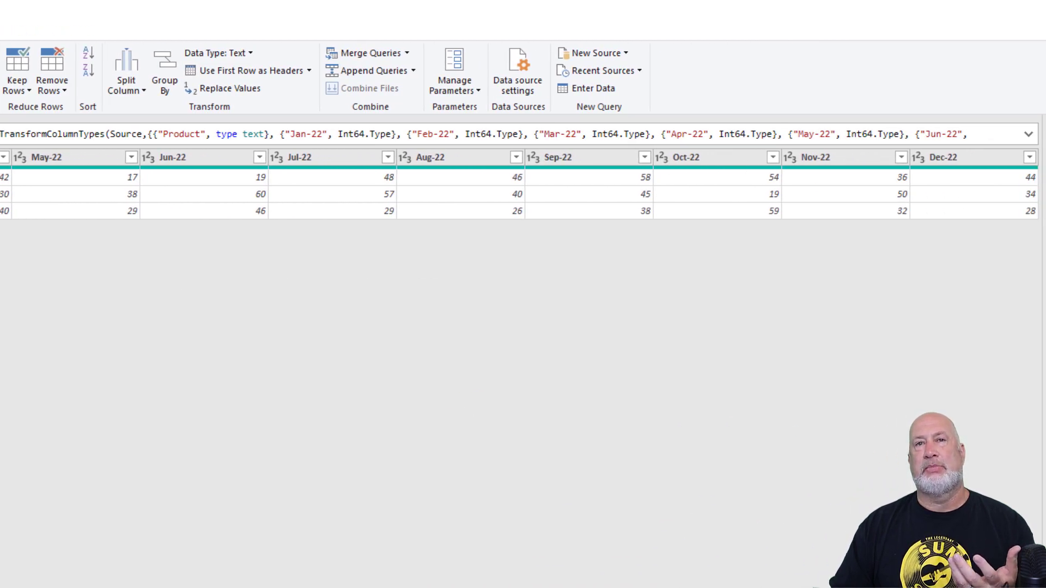
scroll(518, 194, left, 5)
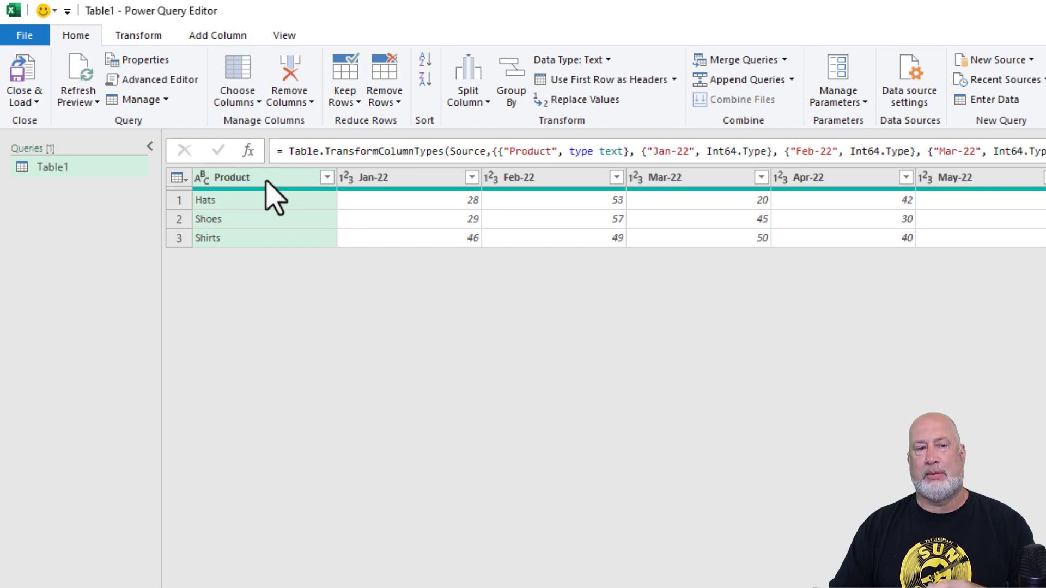
right_click(266, 180)
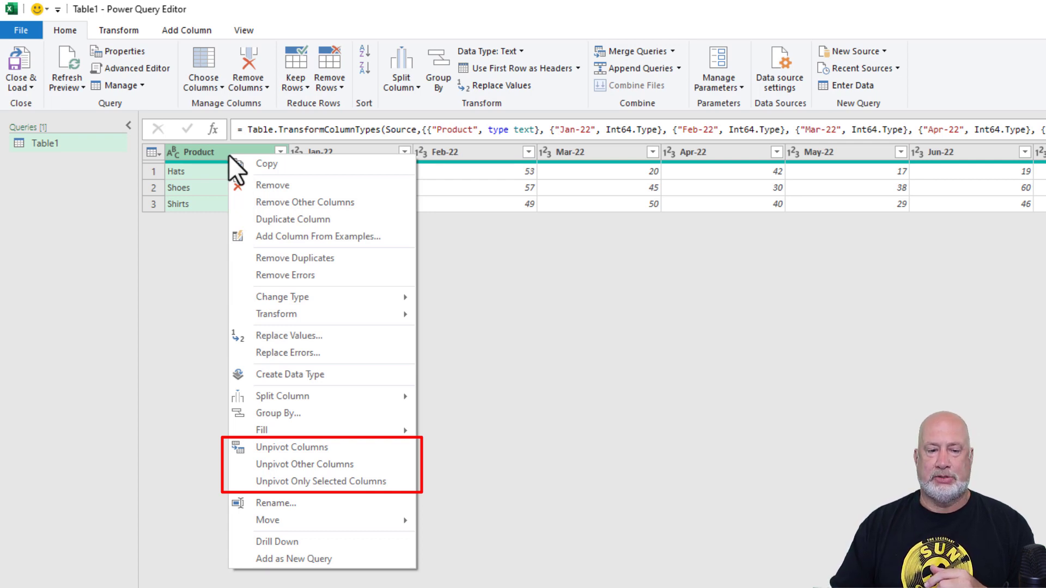
click(299, 464)
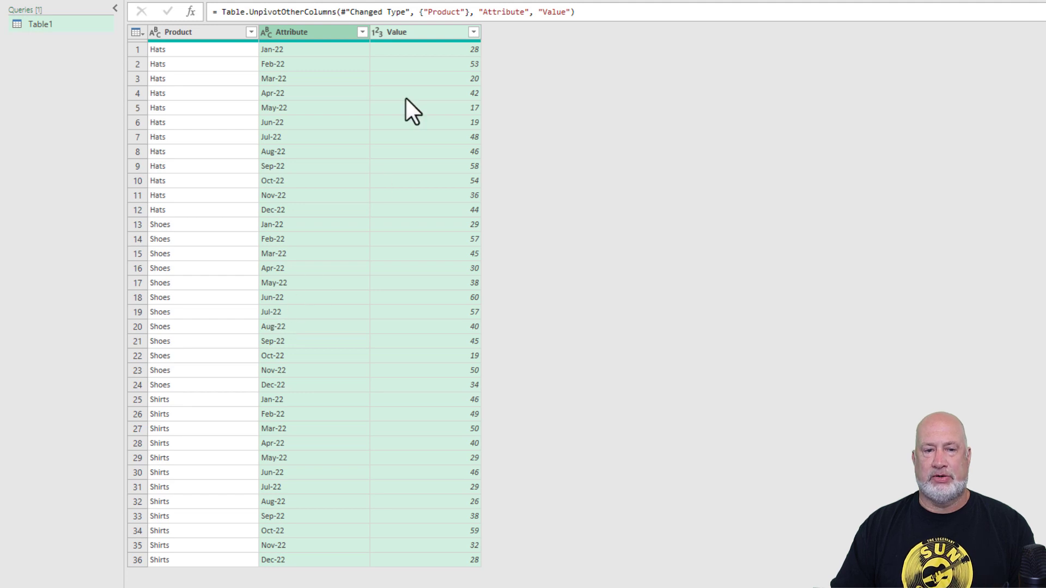
- Rename the Value column to Sales
double_click(404, 34)
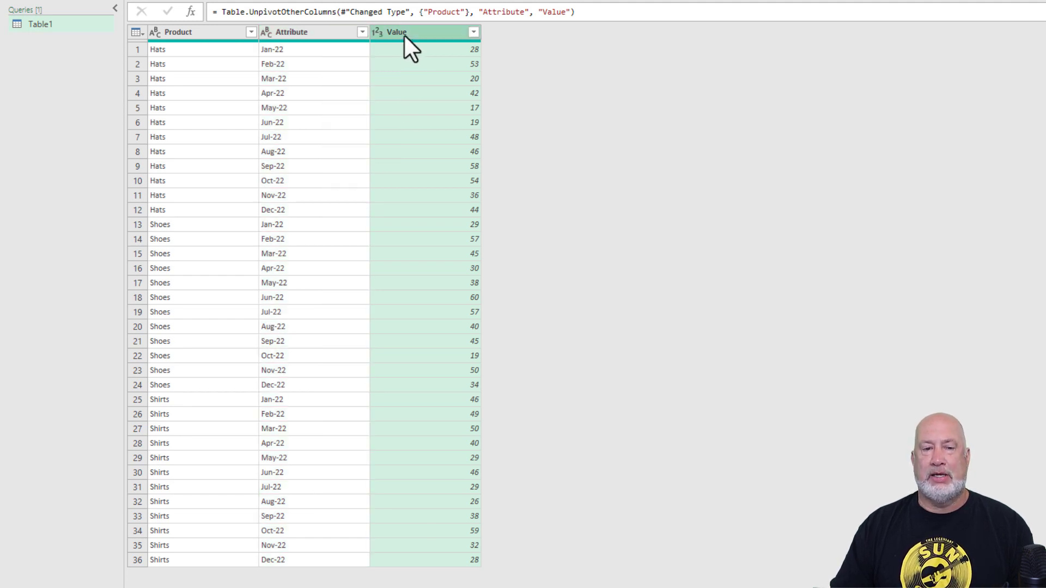
text(Sale)
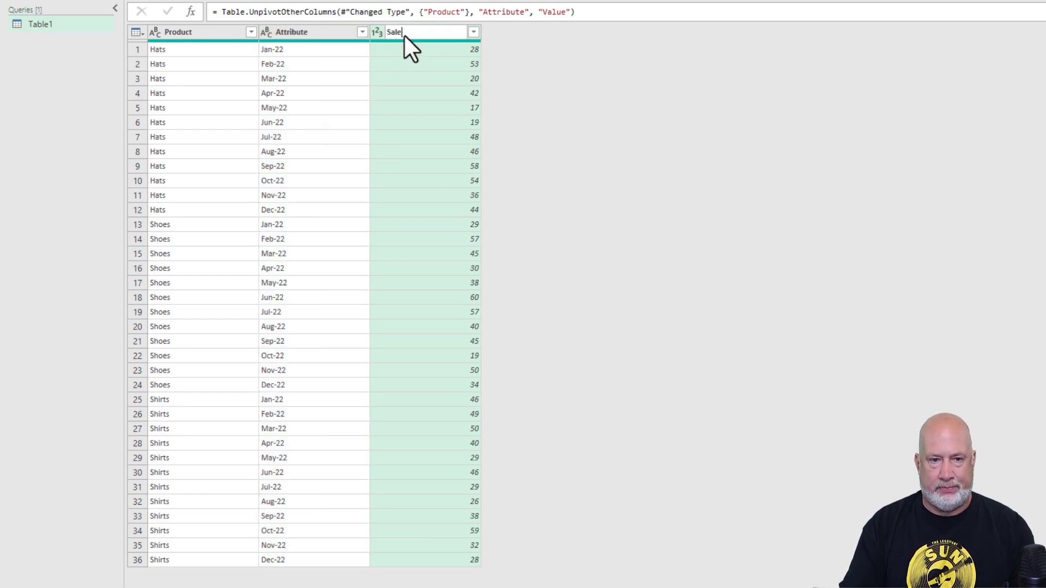
text(s)
key(Return)
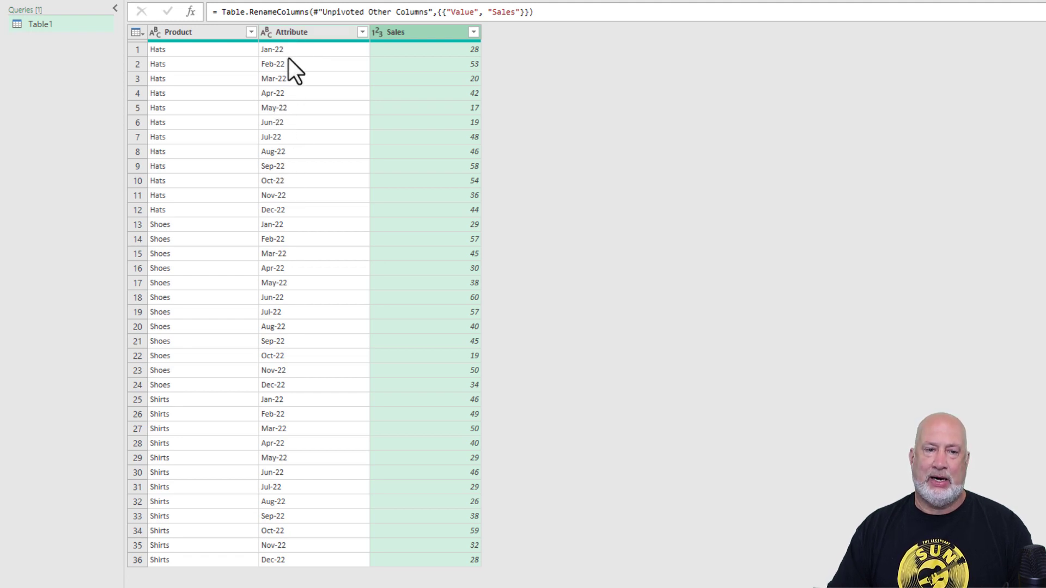
right_click(289, 31)
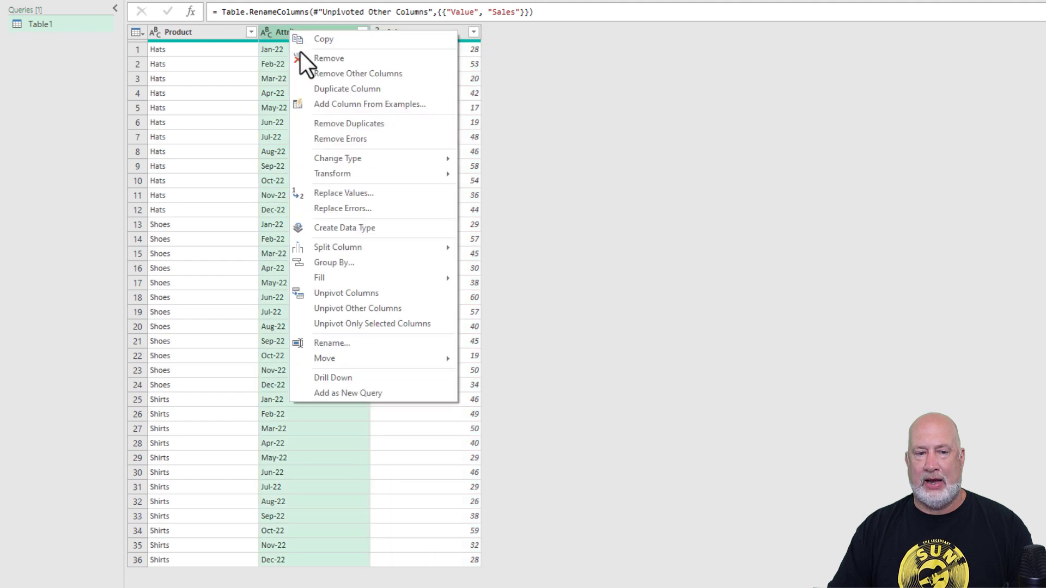
mouse_move(341, 155)
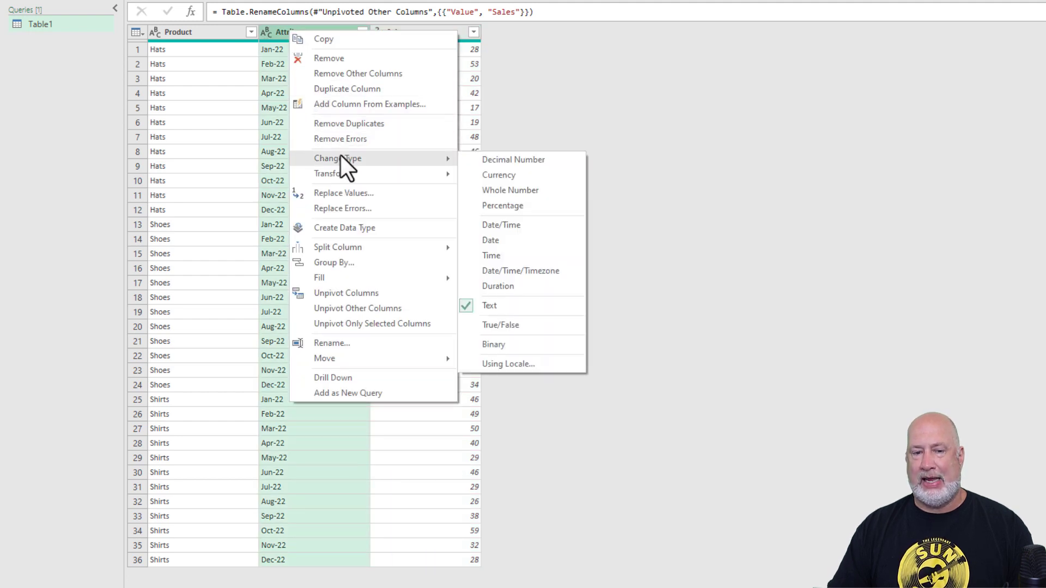
click(207, 93)
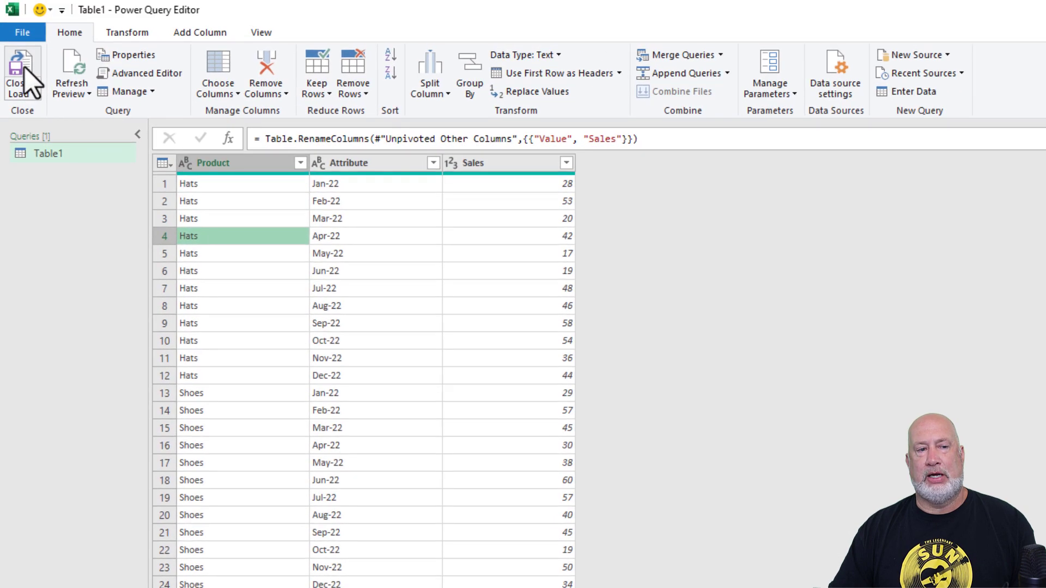
- Close the query editor, load the unpivoted data into the workbook, and close the Queries & Connections pane
click(24, 66)
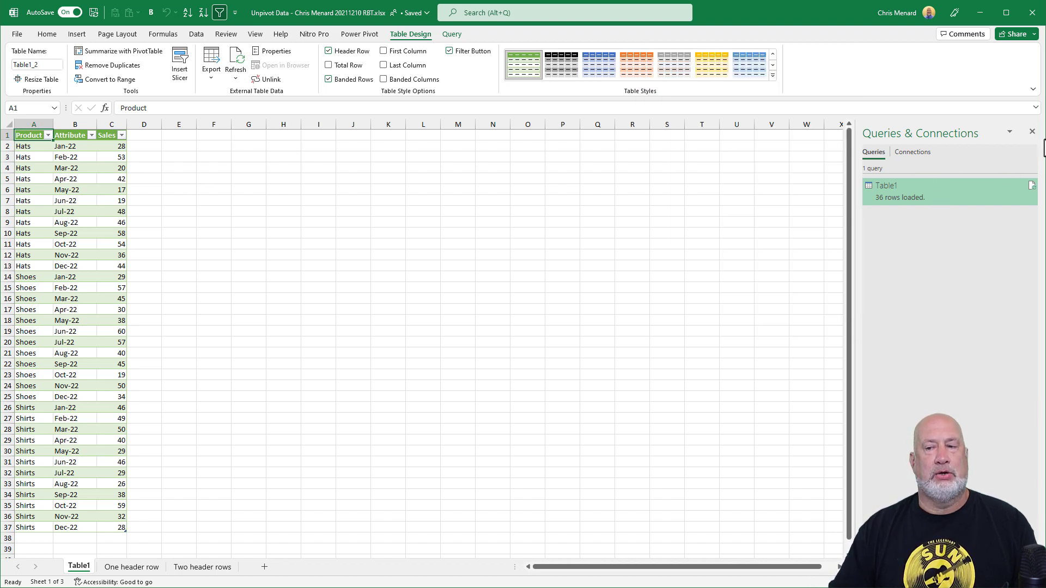
click(1031, 131)
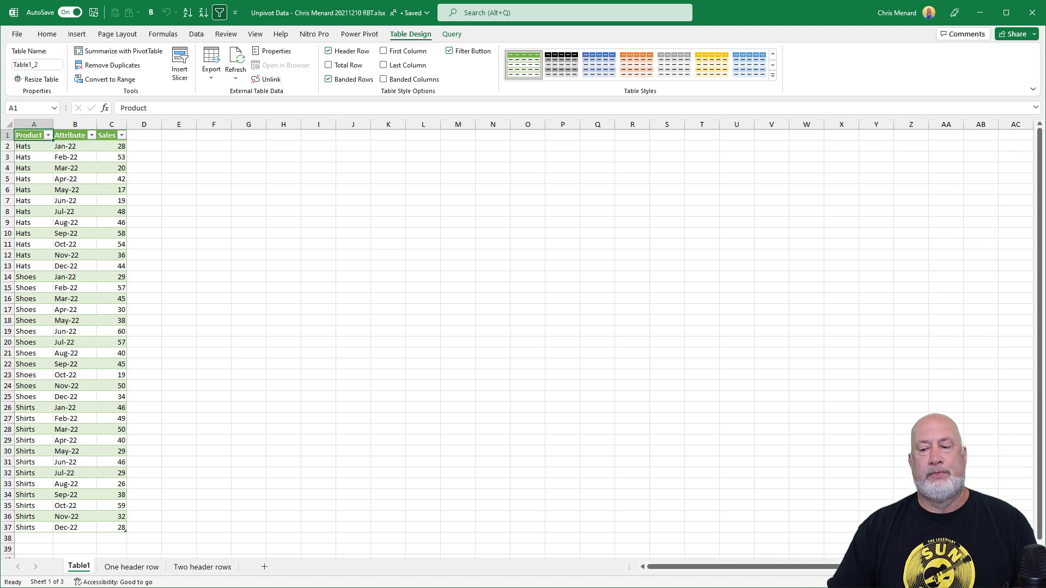
scroll(565, 434, up, 5)
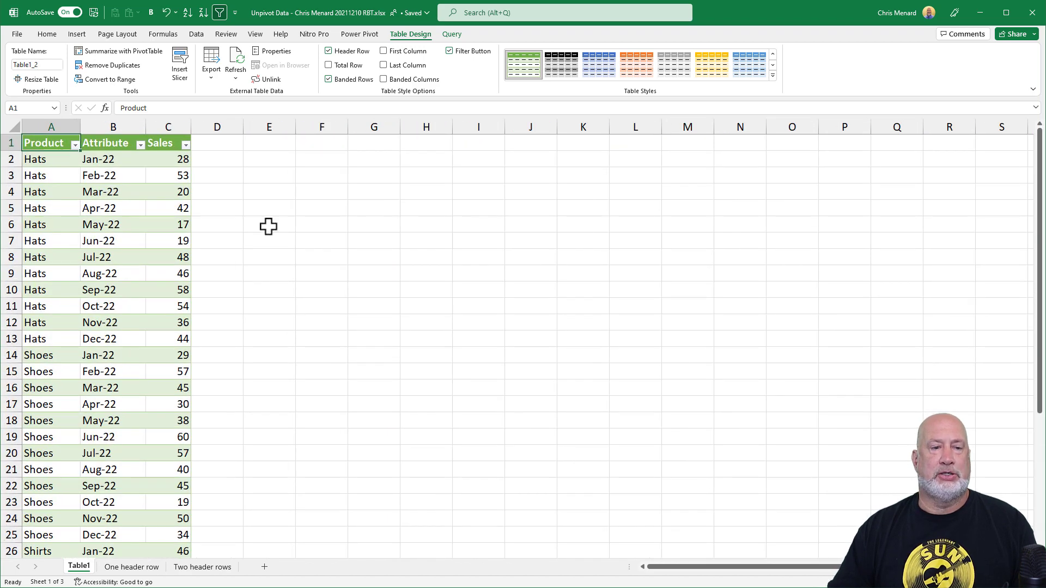
- Widen the Sales column slightly and sort the table by Sales from largest to smallest
click(85, 173)
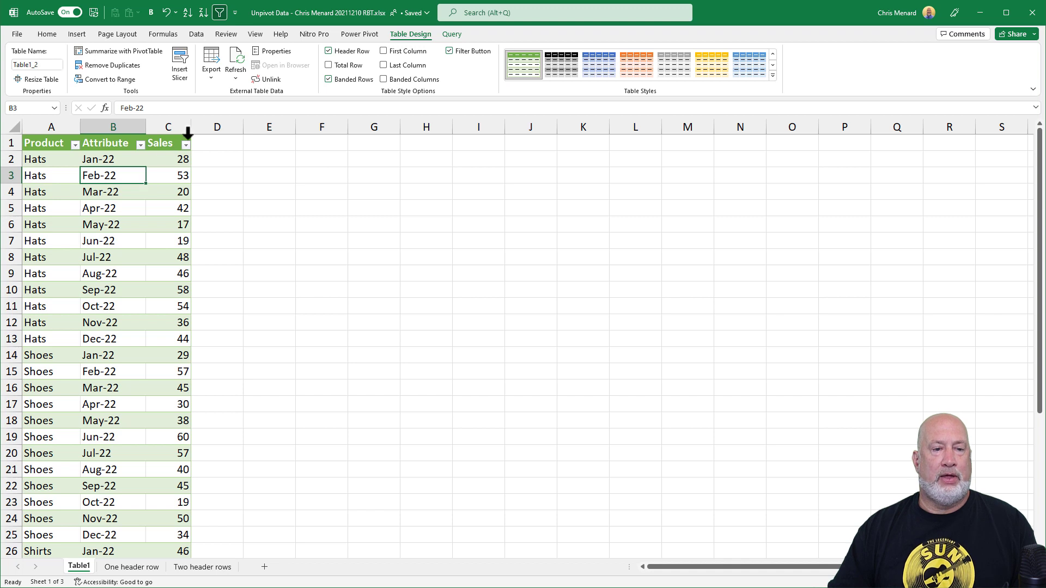
drag(190, 132, 197, 133)
click(174, 162)
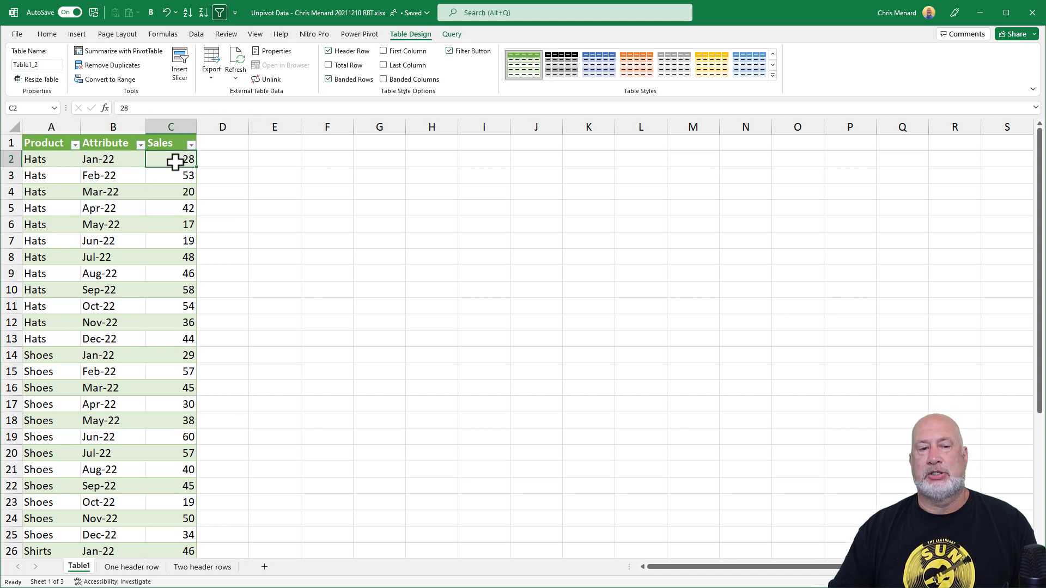
right_click(174, 161)
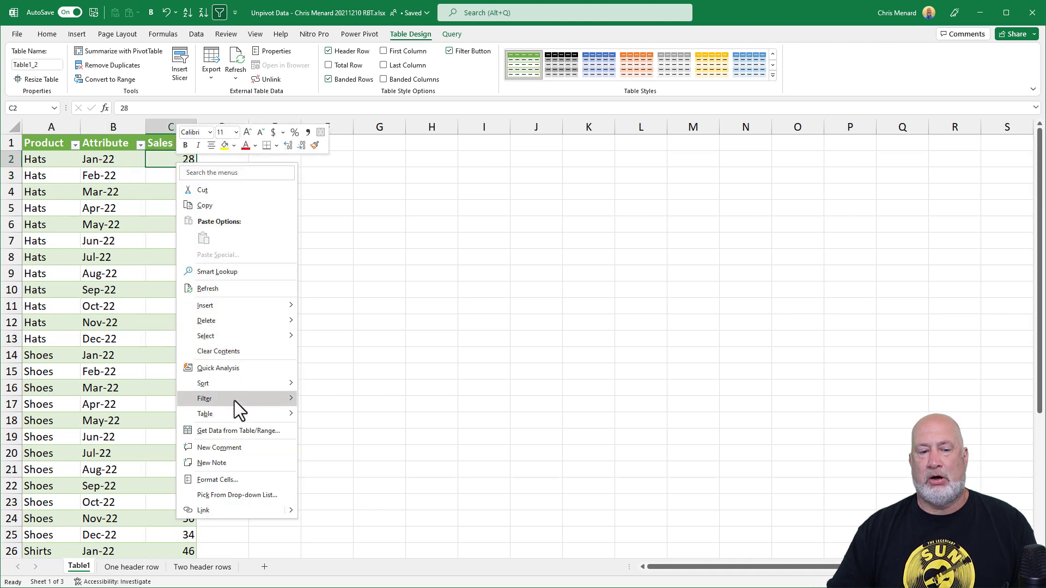
mouse_move(243, 381)
click(344, 399)
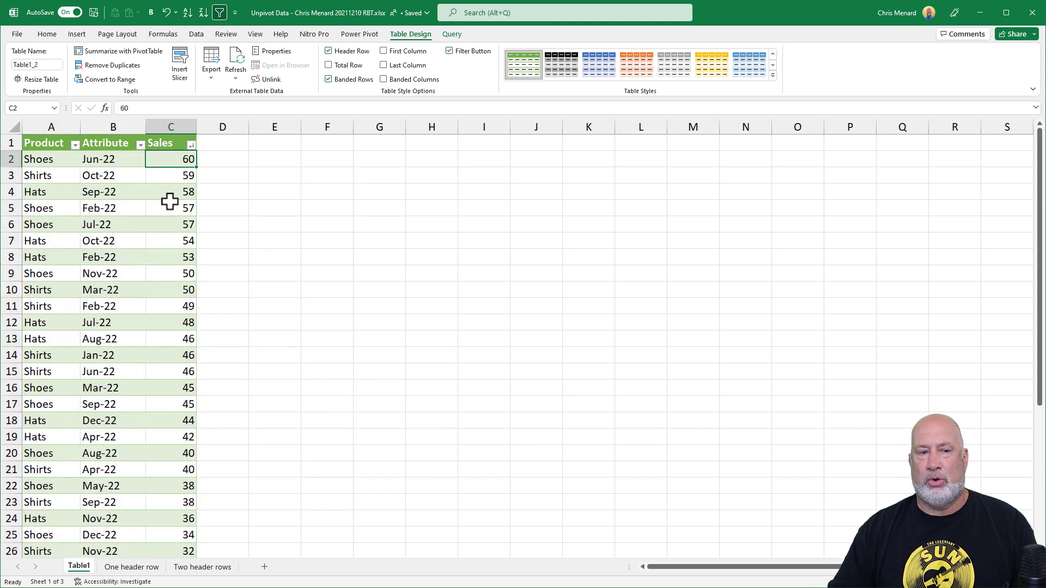
click(106, 171)
click(140, 144)
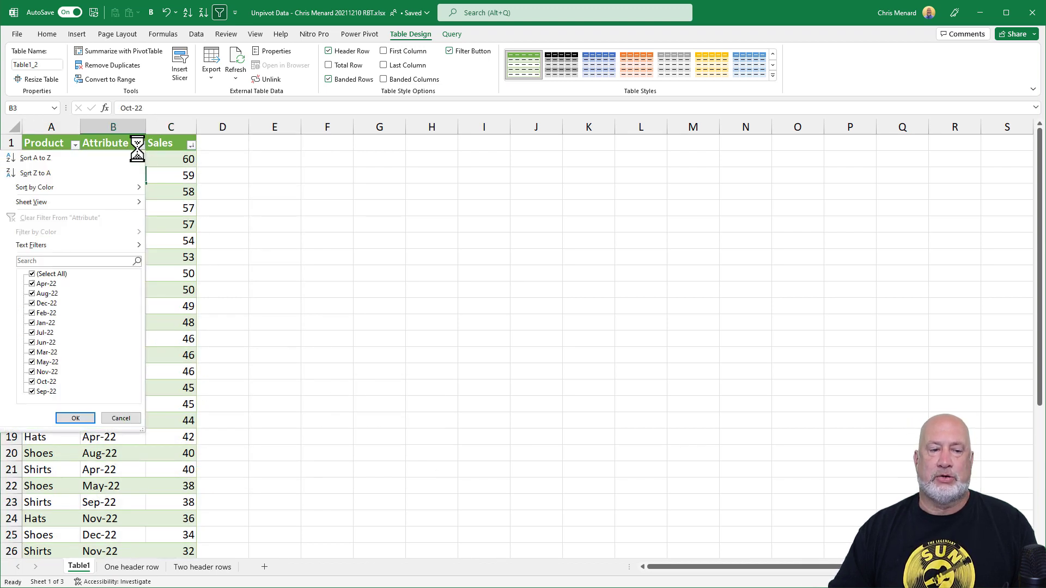
click(139, 145)
click(112, 239)
click(128, 165)
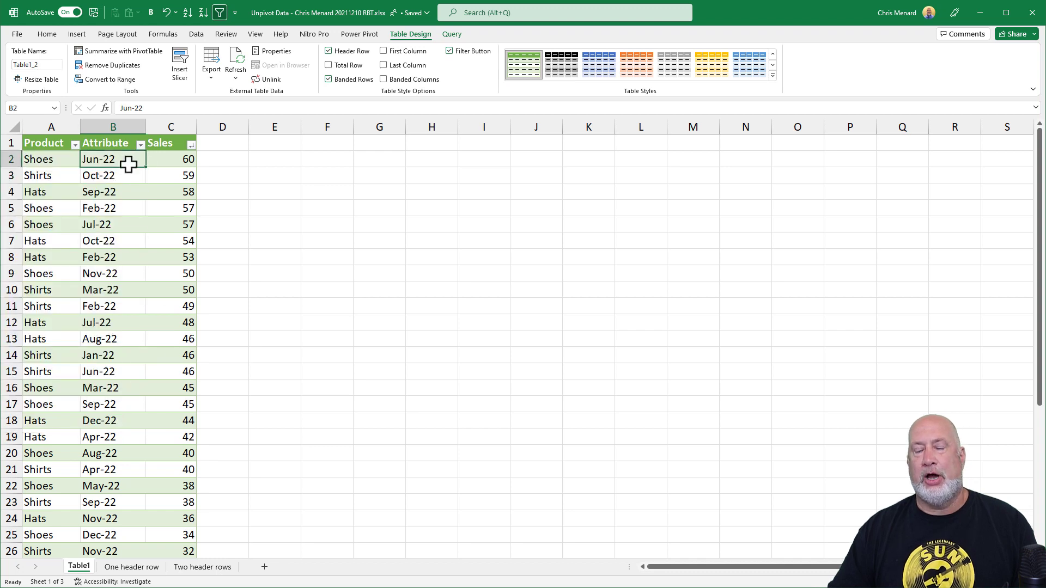
- Load range A1:J5 of the Two header rows sheet into the Power Query Editor as a table without headers
click(203, 567)
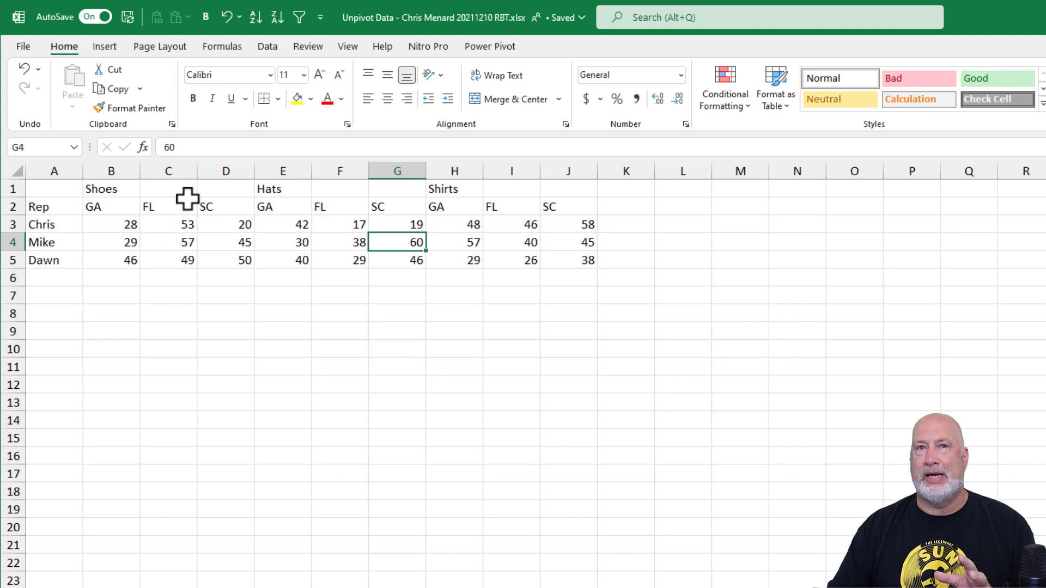
click(211, 221)
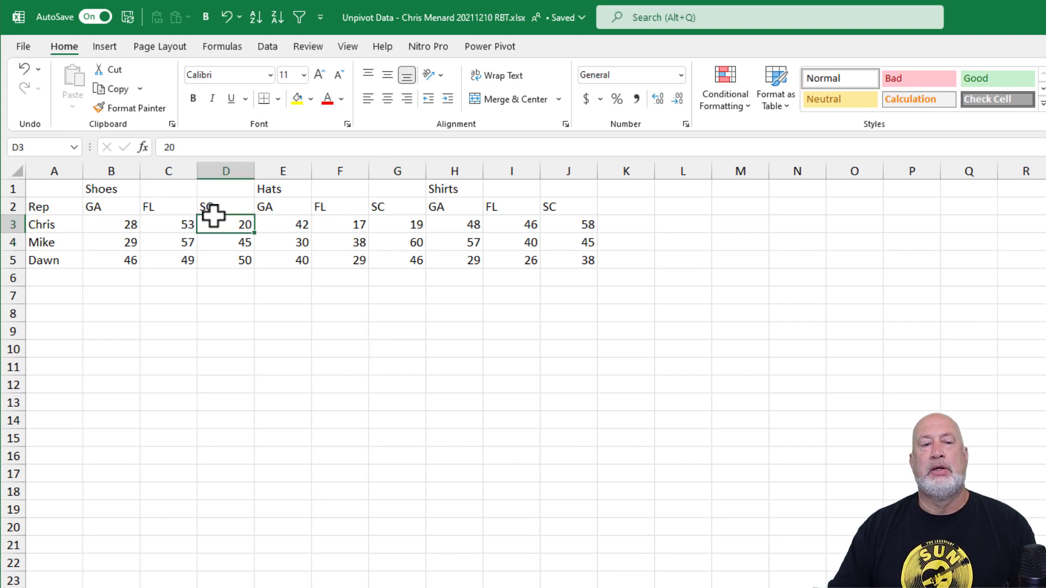
click(272, 47)
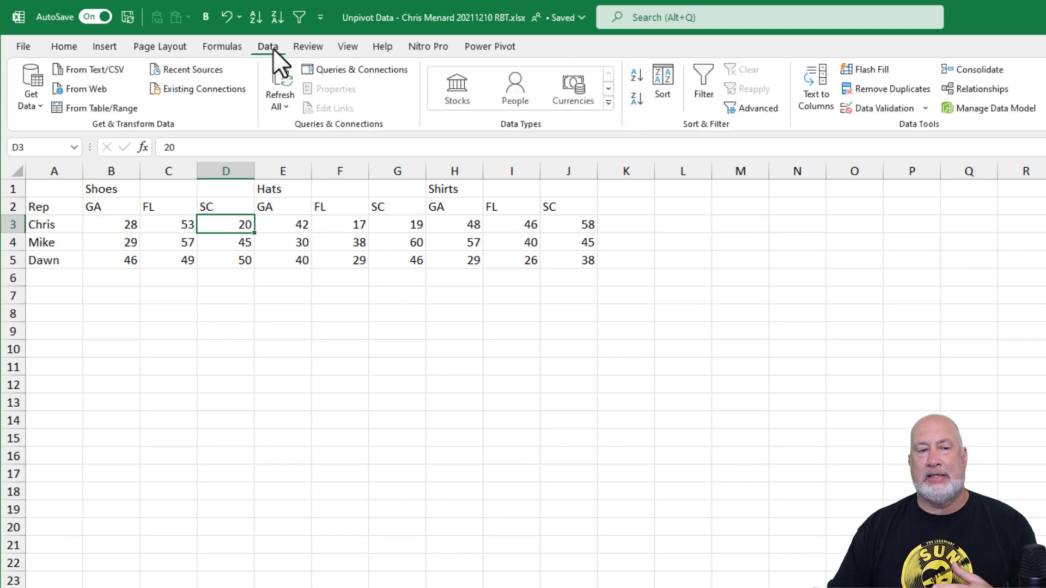
click(123, 107)
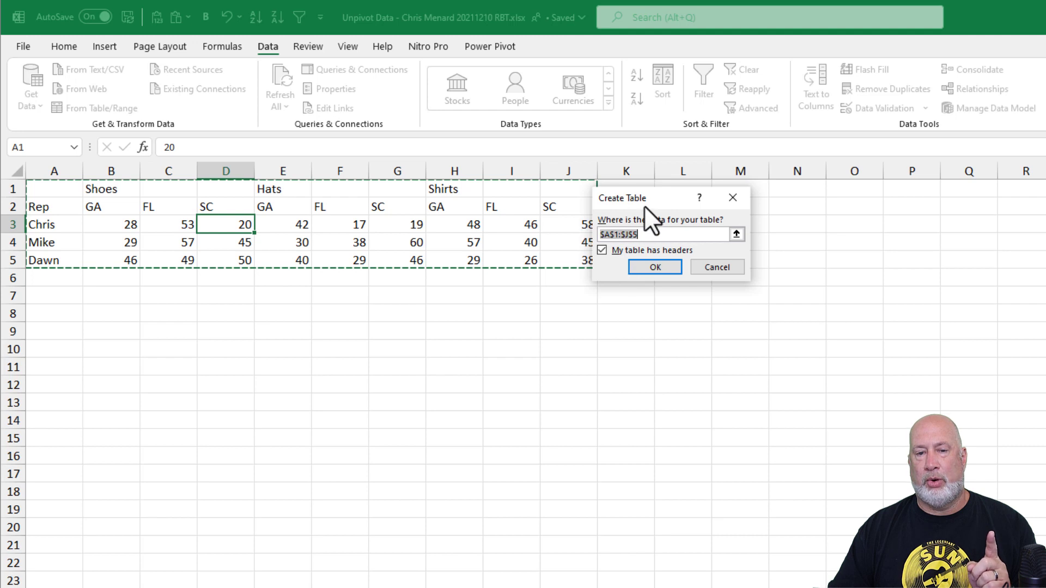
drag(645, 207, 741, 212)
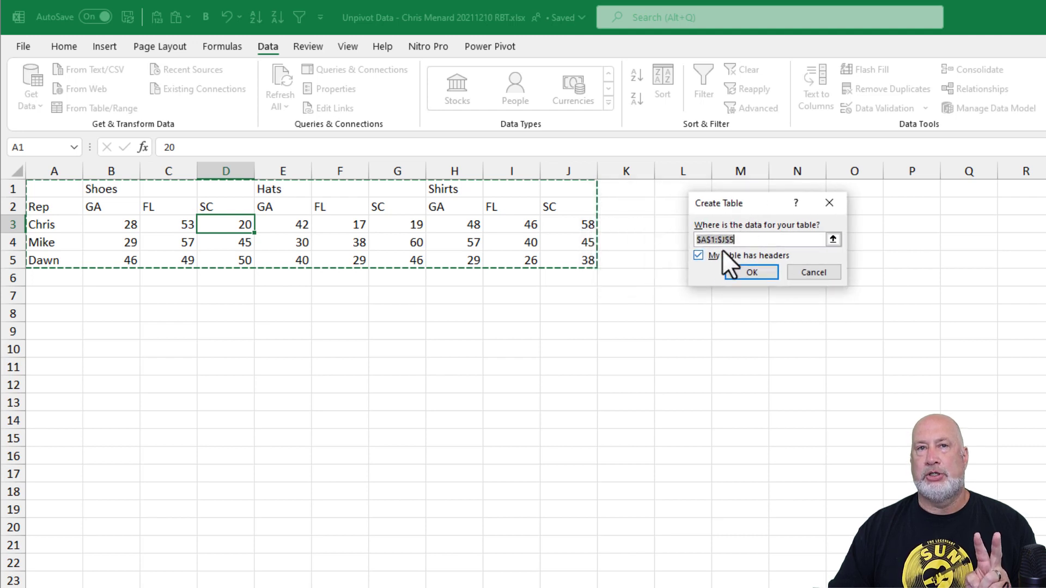
click(697, 256)
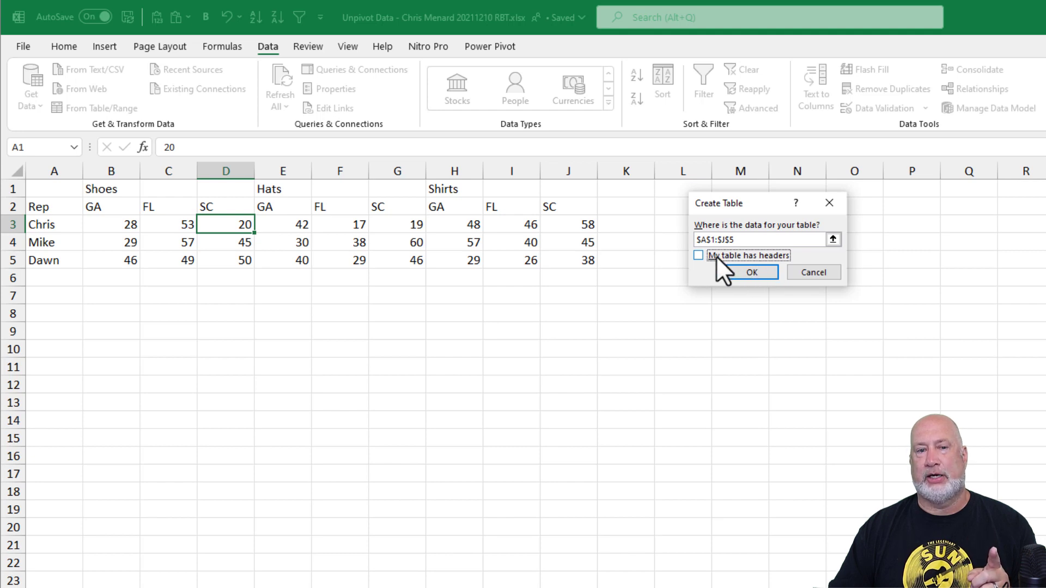
click(743, 270)
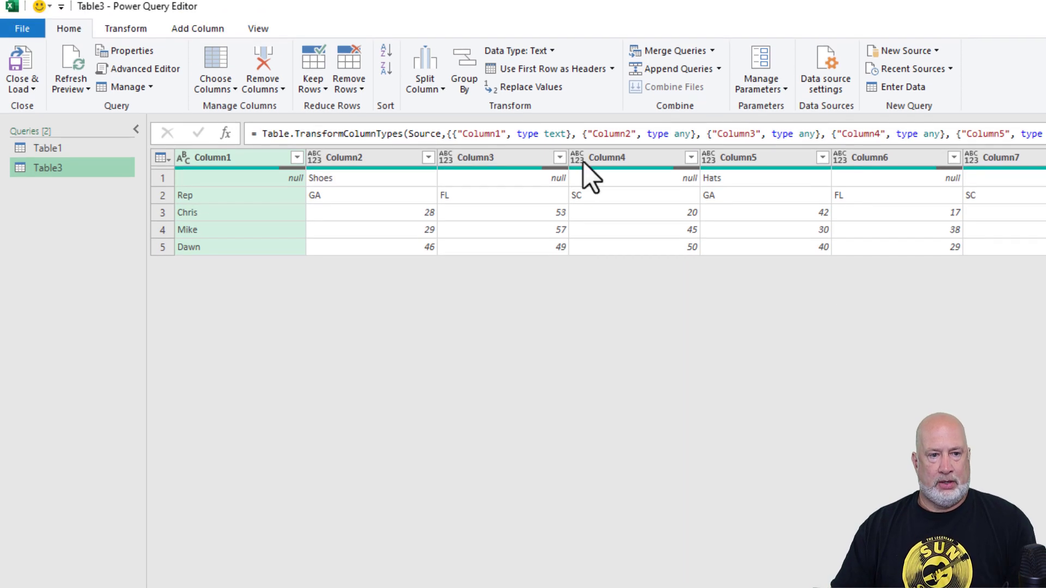
- Transpose the two-header-row table so its rows become columns
click(135, 34)
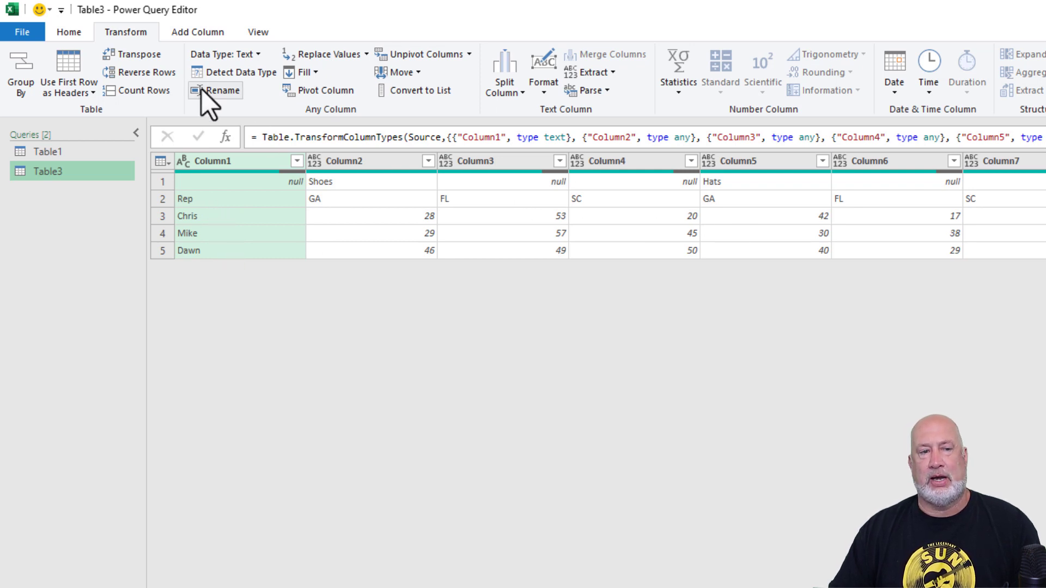
click(152, 57)
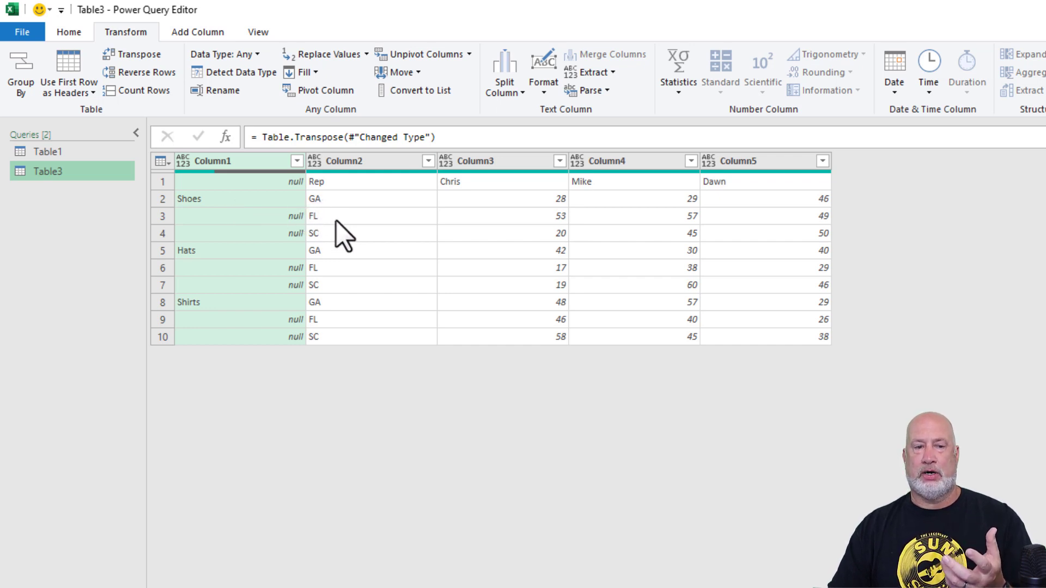
- Fill Column1 down so every row carries its product name, and promote the first row to headers
right_click(217, 206)
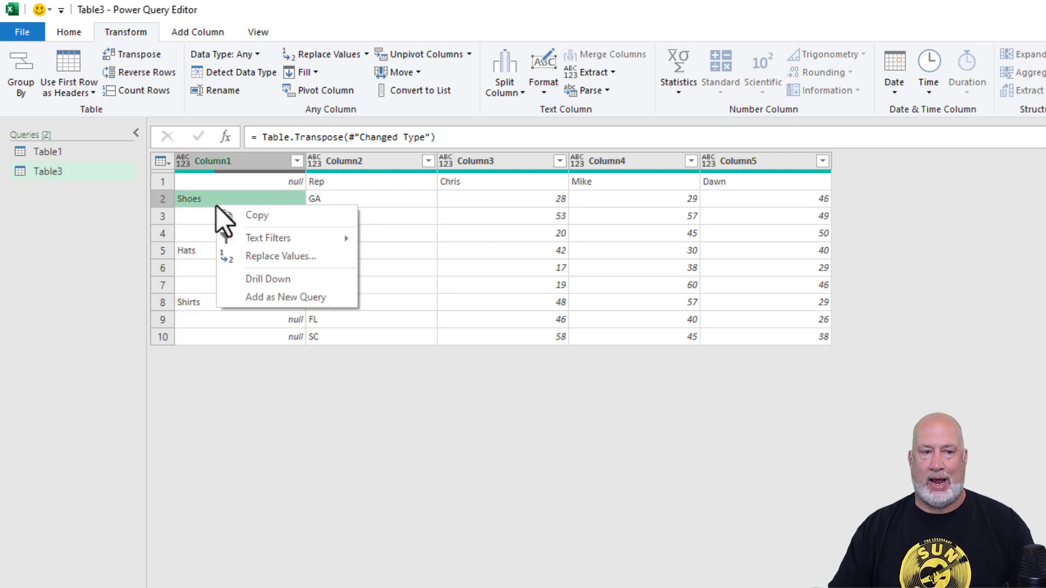
right_click(228, 168)
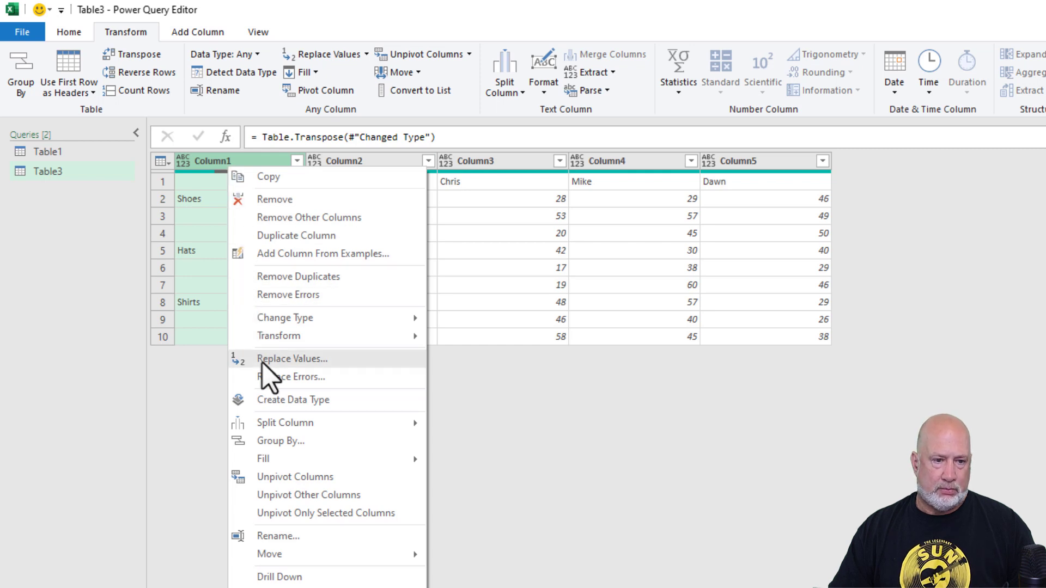
mouse_move(290, 461)
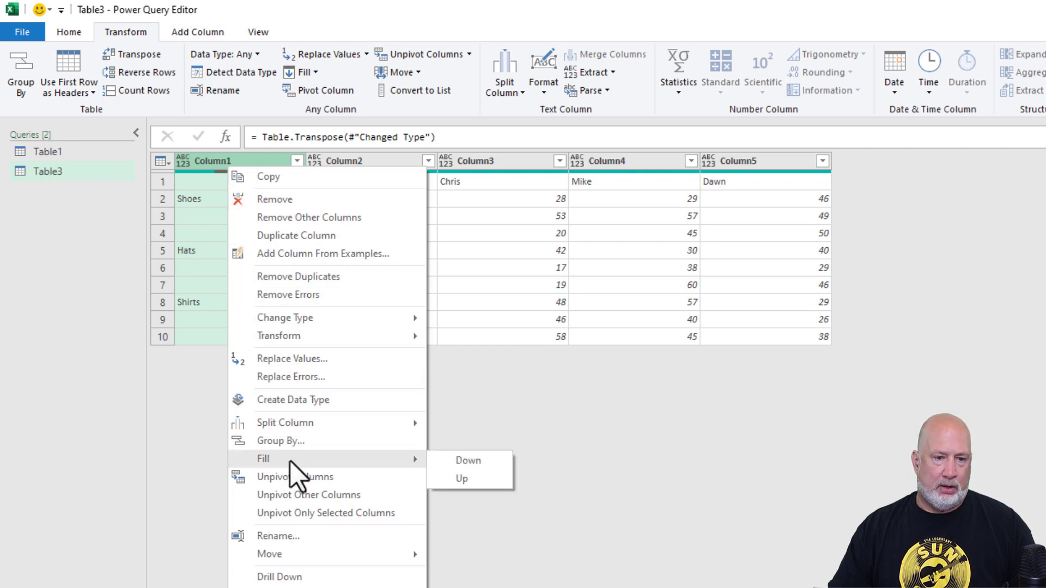
click(464, 467)
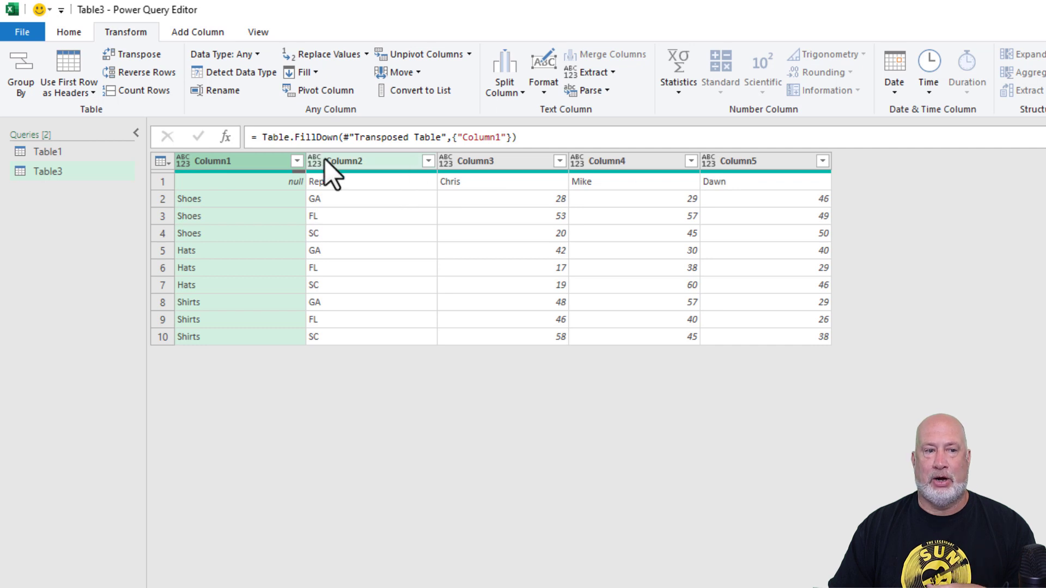
click(74, 59)
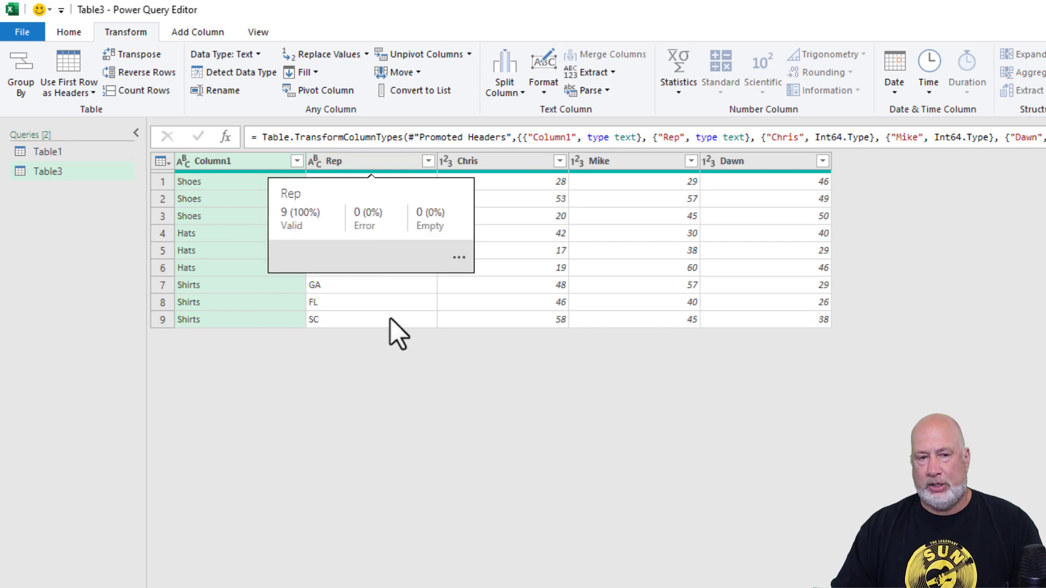
- Unpivot the three sales rep number columns into attribute and value columns
click(505, 161)
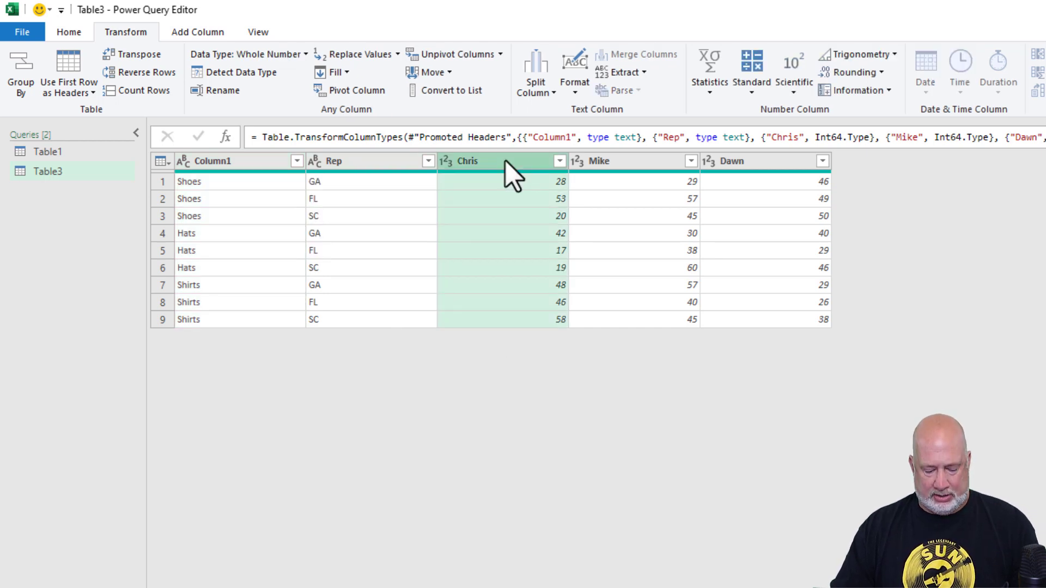
shift+click(735, 161)
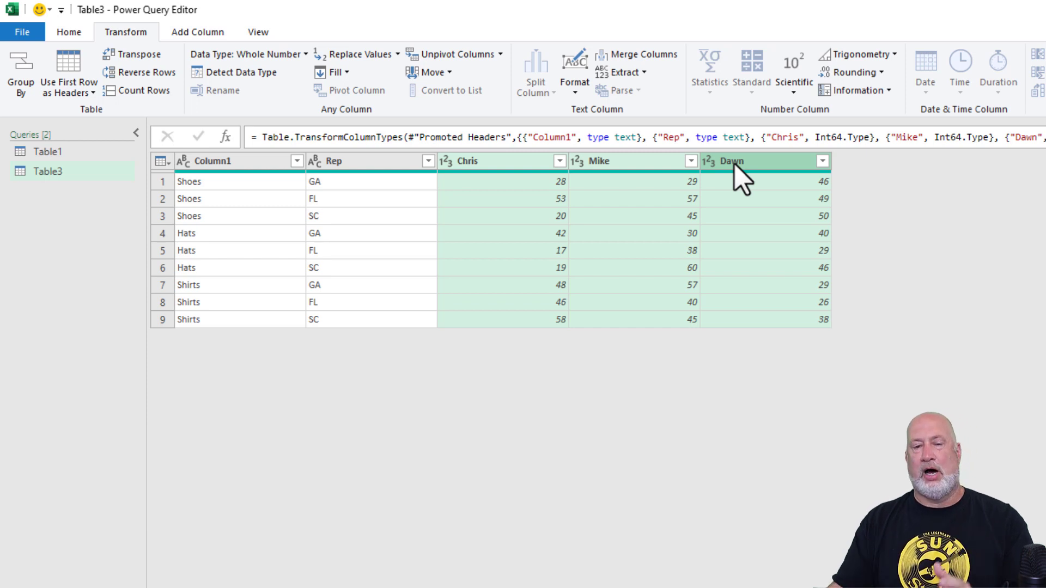
right_click(535, 165)
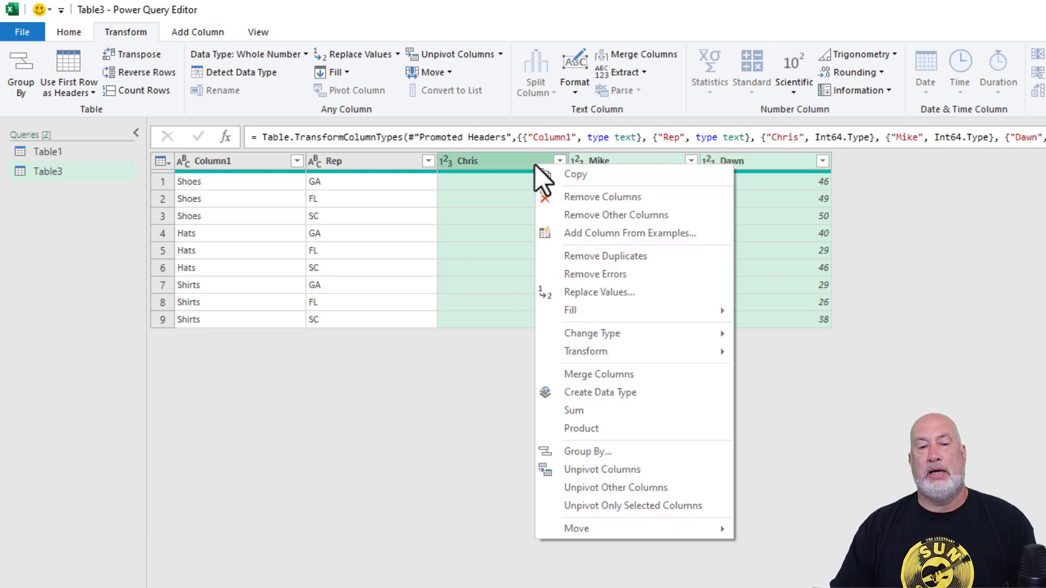
click(642, 469)
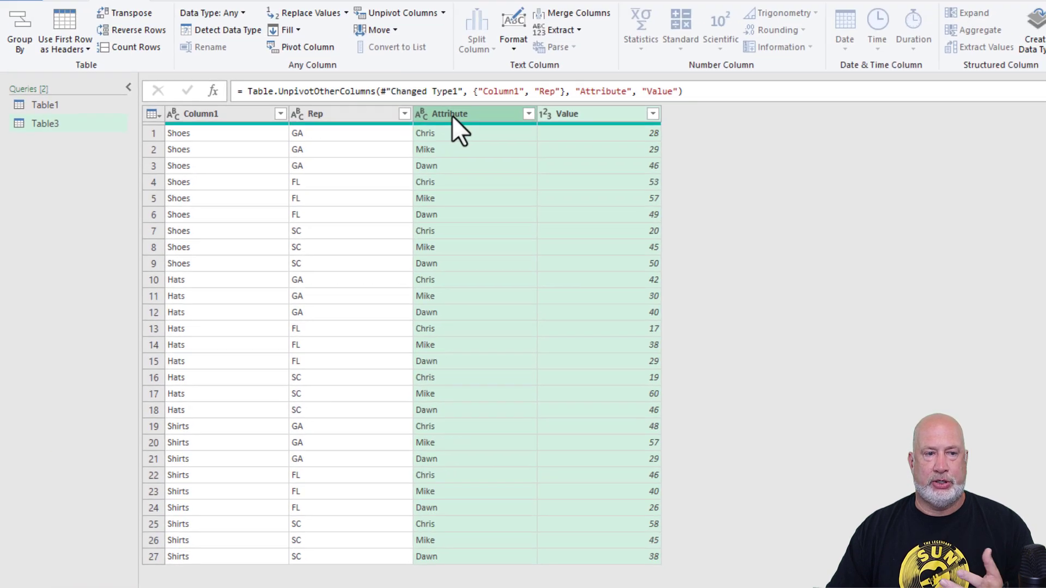
- Close the query editor, load the unpivoted table into the workbook, and widen the Rep column
click(56, 28)
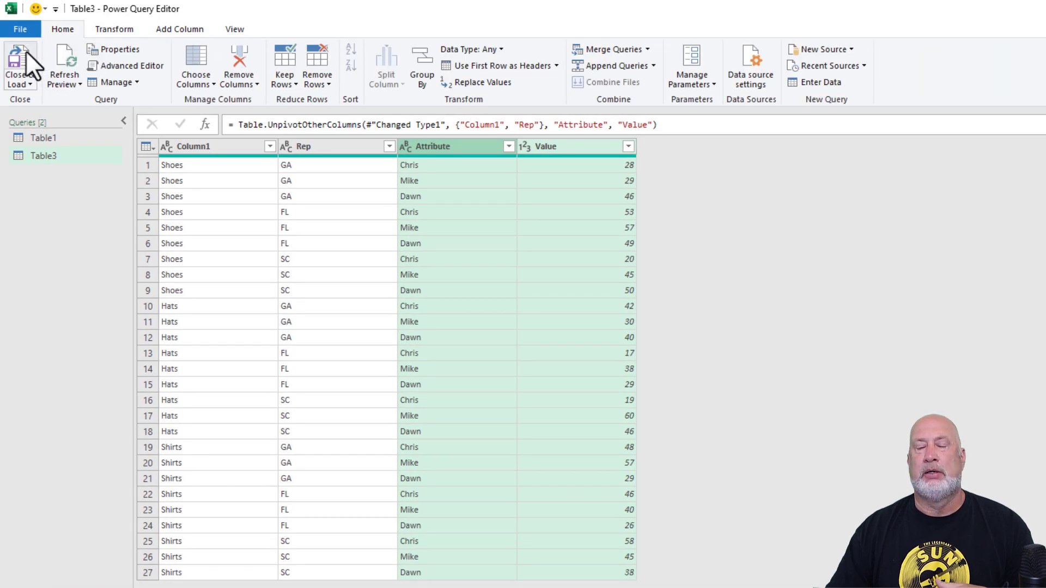
click(25, 51)
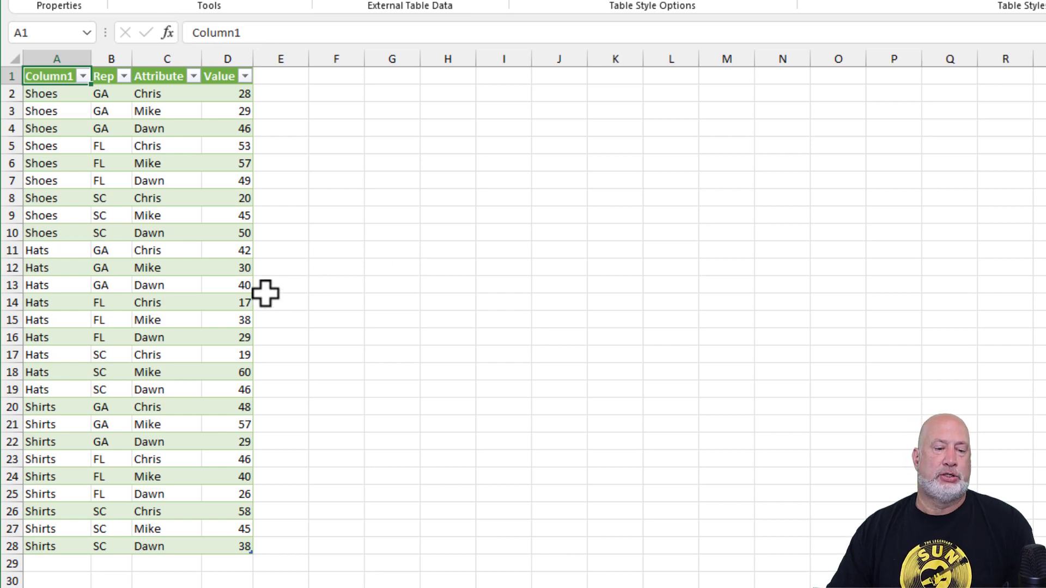
click(189, 231)
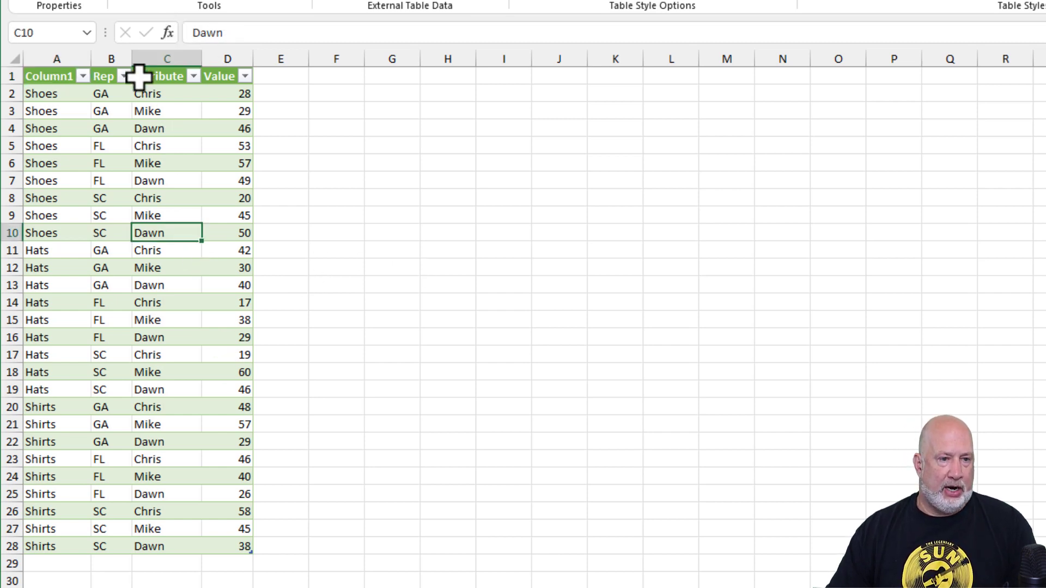
drag(131, 63, 136, 63)
drag(159, 66, 161, 65)
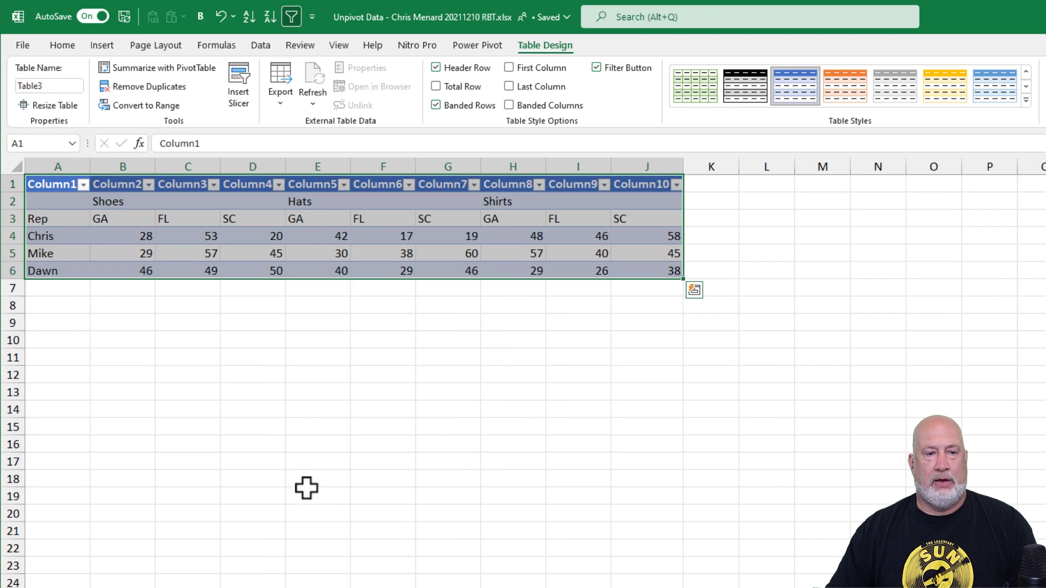
- Copy the data range A2:J6 from the Two header rows sheet and paste it at E30 of the Table3 sheet
click(210, 355)
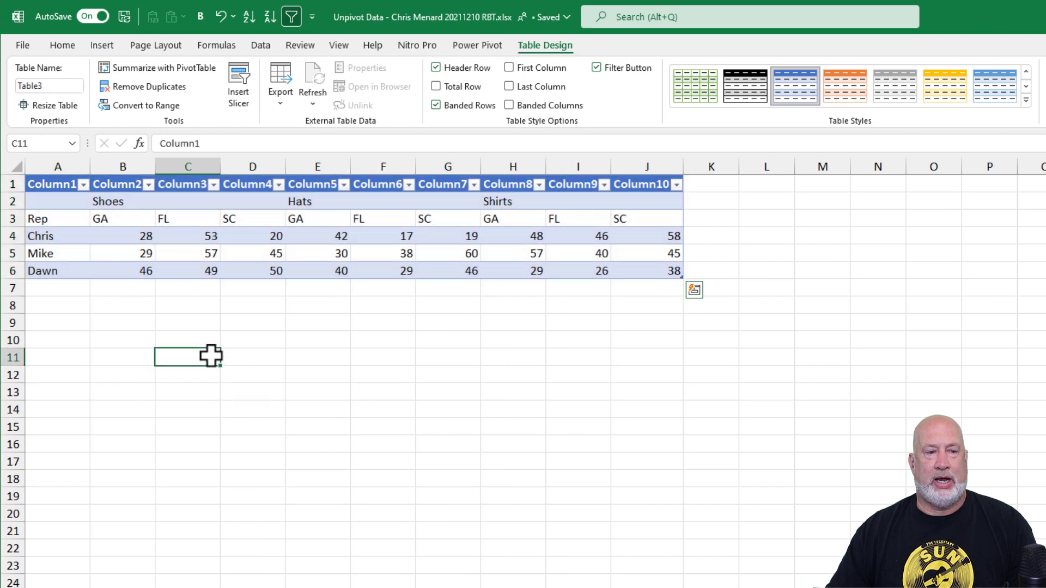
click(48, 217)
key(ctrl+a)
key(ctrl+c)
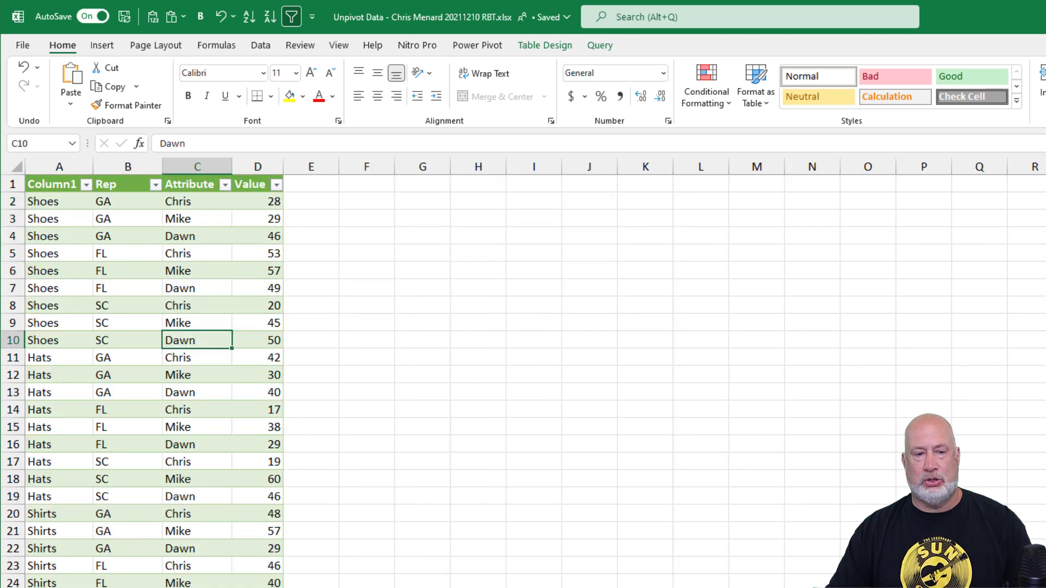
scroll(308, 572, down, 5)
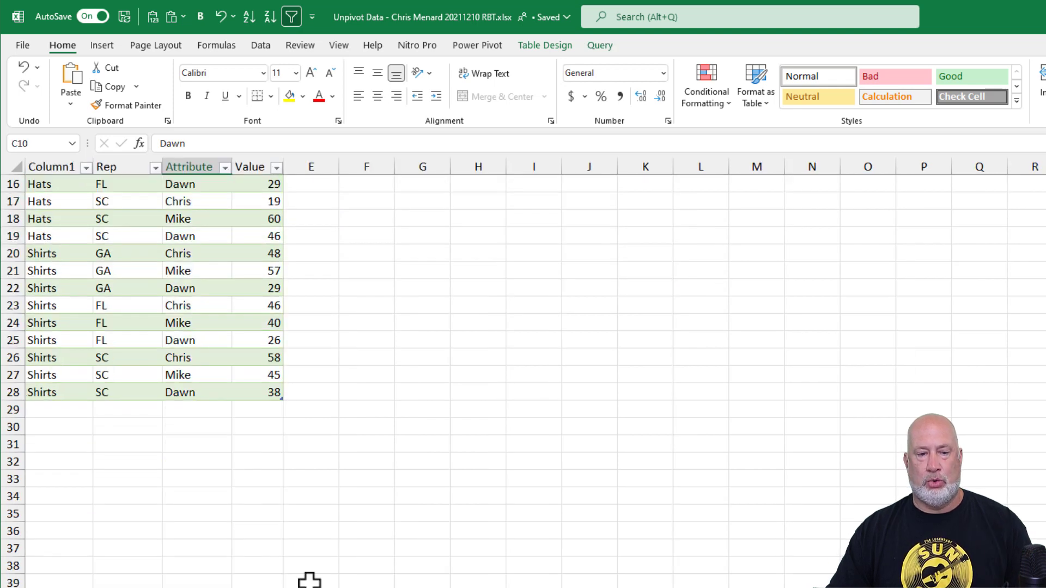
click(327, 427)
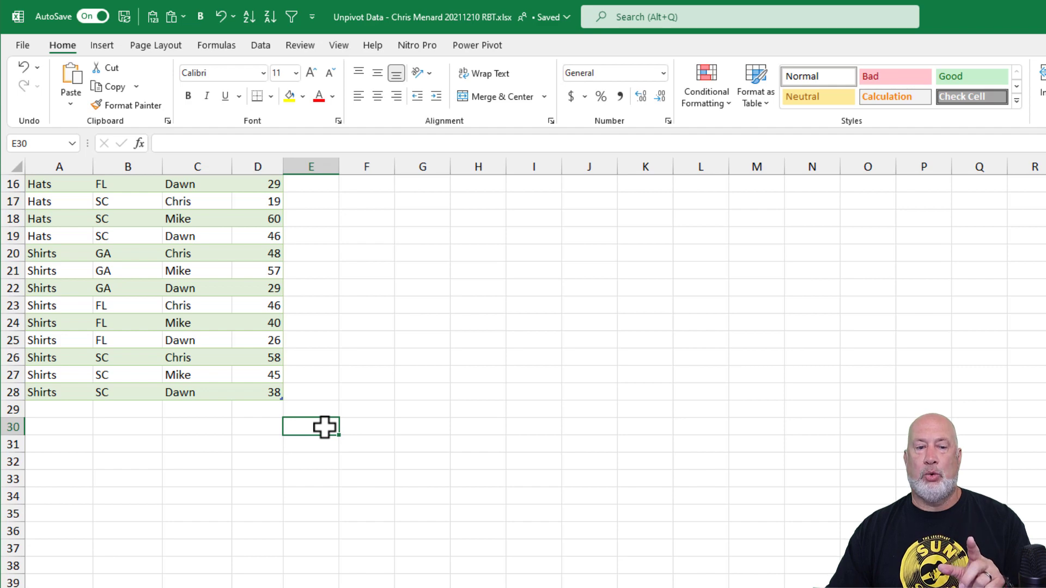
right_click(324, 427)
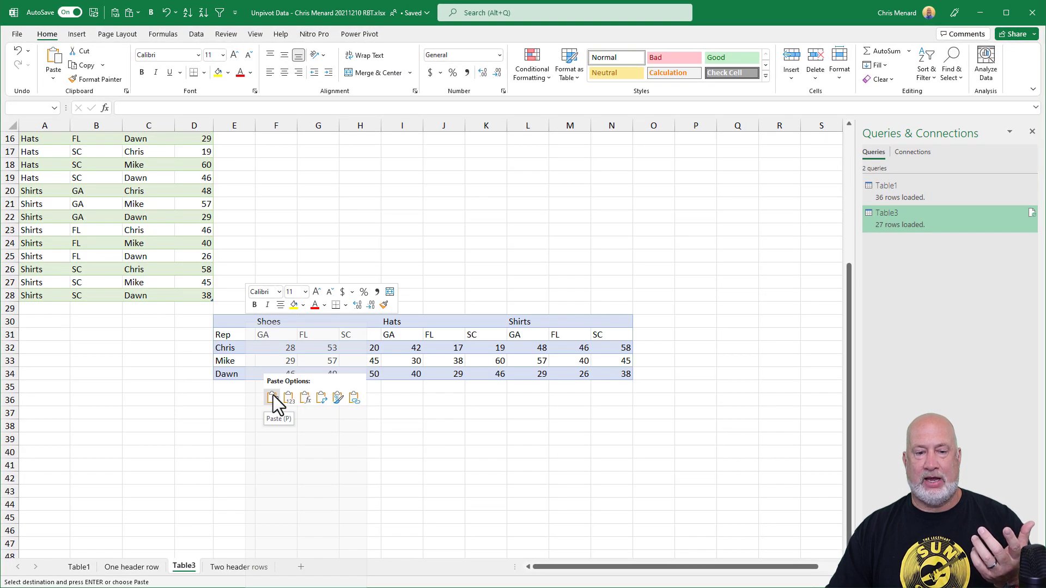
click(273, 398)
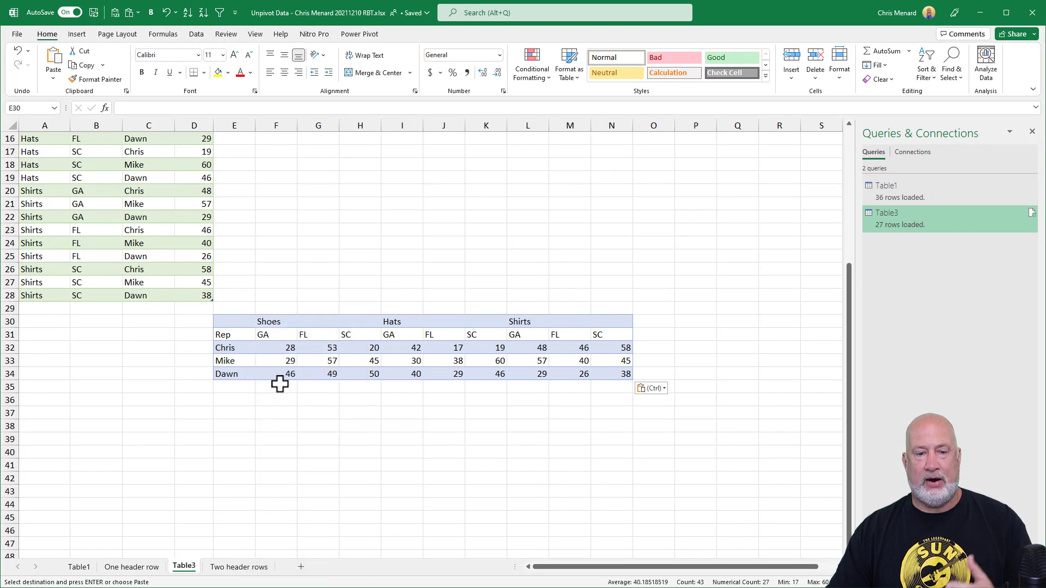
- Filter the unpivoted table's Attribute column to show only the first listed rep
scroll(304, 299, up, 5)
click(169, 149)
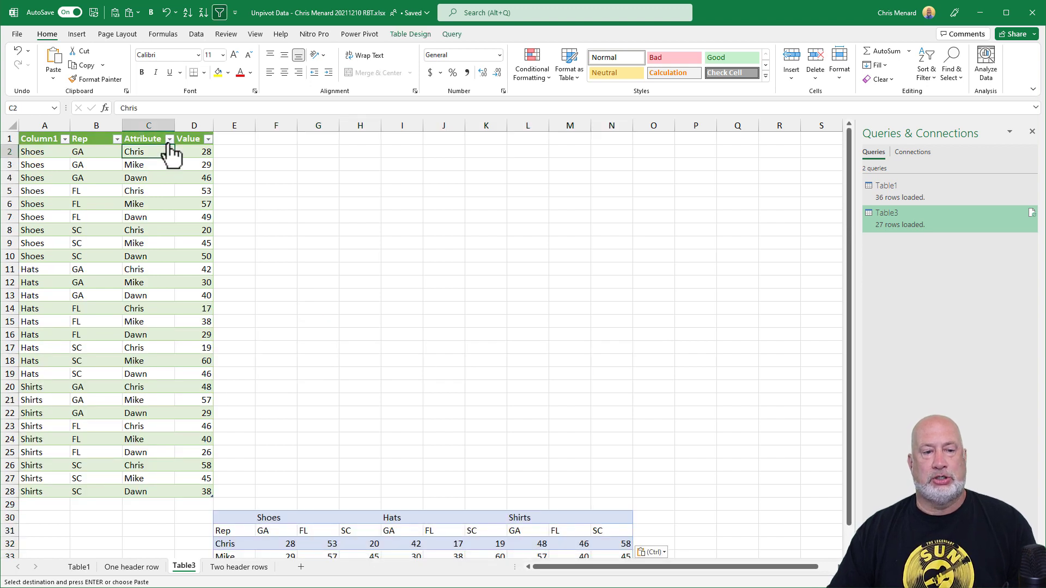
click(169, 138)
click(62, 268)
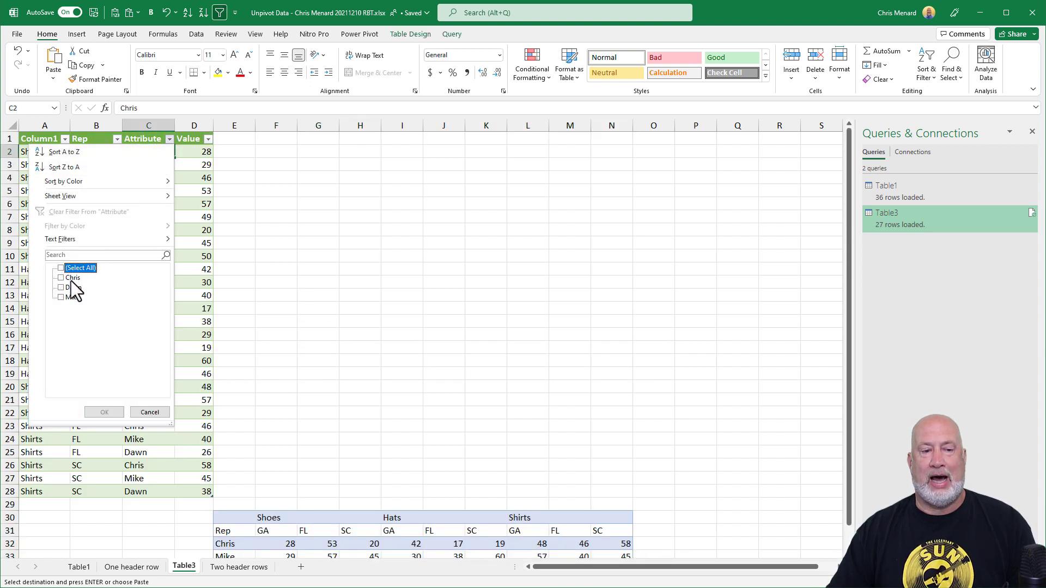
click(63, 279)
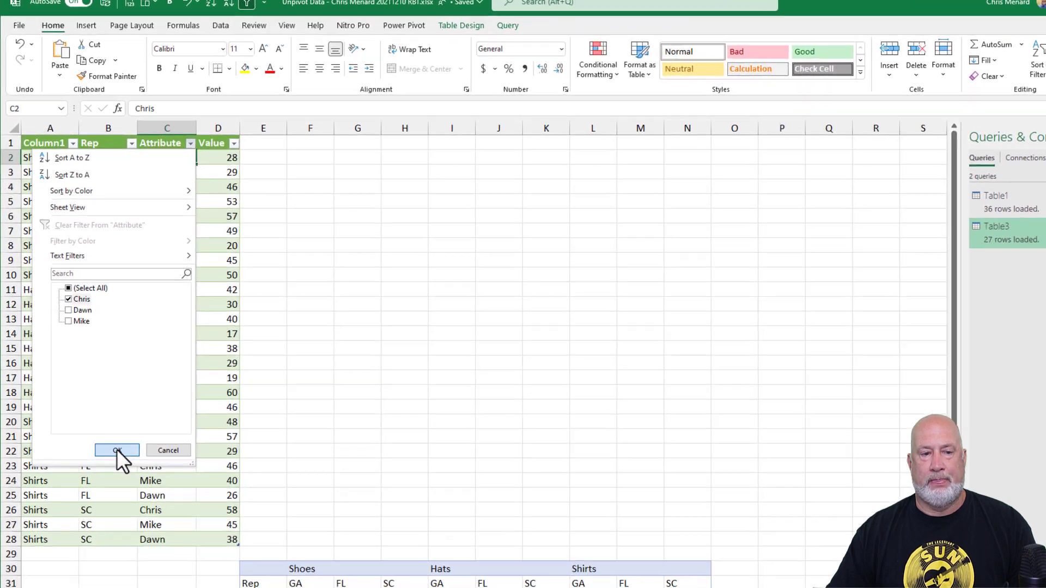
click(104, 413)
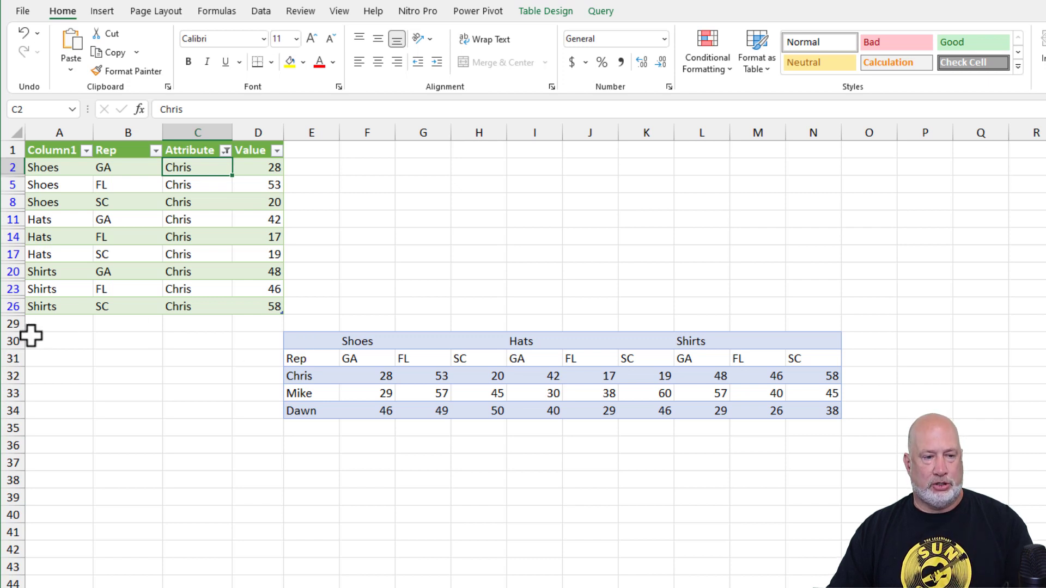
- Delete rows 30 to 35 containing the pasted comparison data
drag(12, 341, 44, 429)
right_click(316, 381)
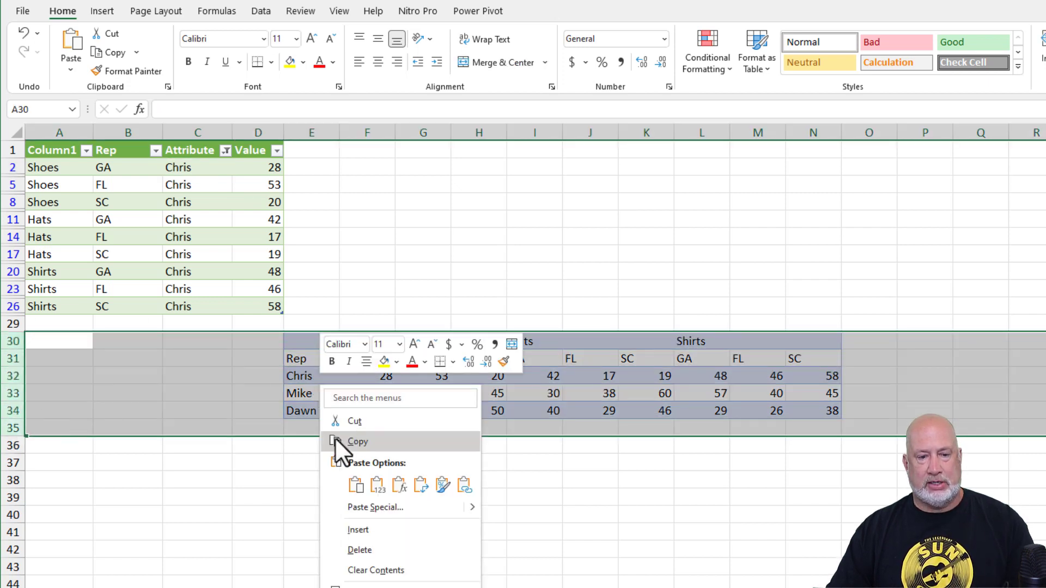
click(380, 527)
click(238, 187)
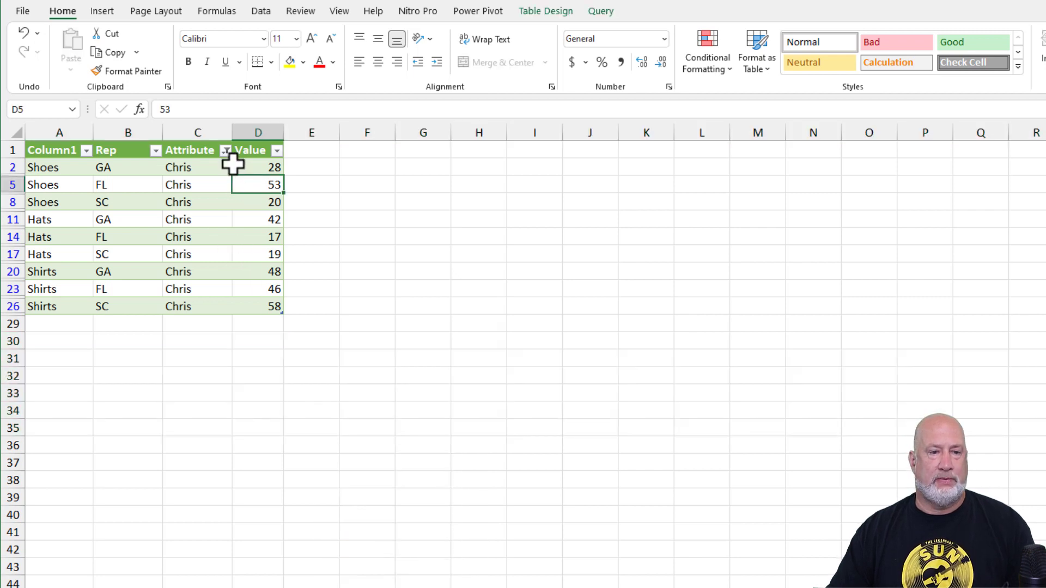
- Show all reps again in the Attribute column filter and return to the Two header rows sheet
click(225, 151)
click(104, 321)
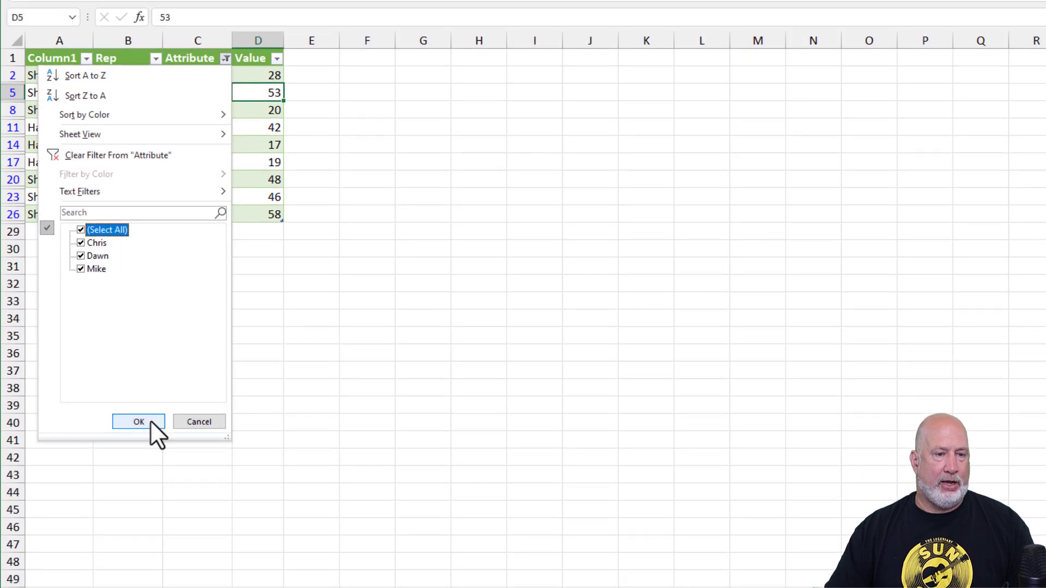
click(151, 421)
click(234, 145)
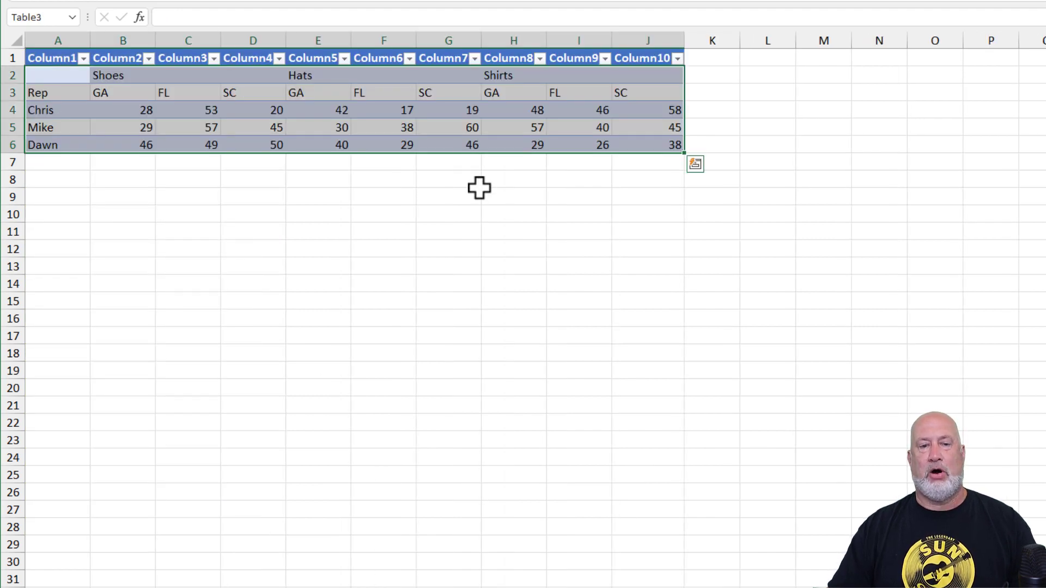
click(456, 131)
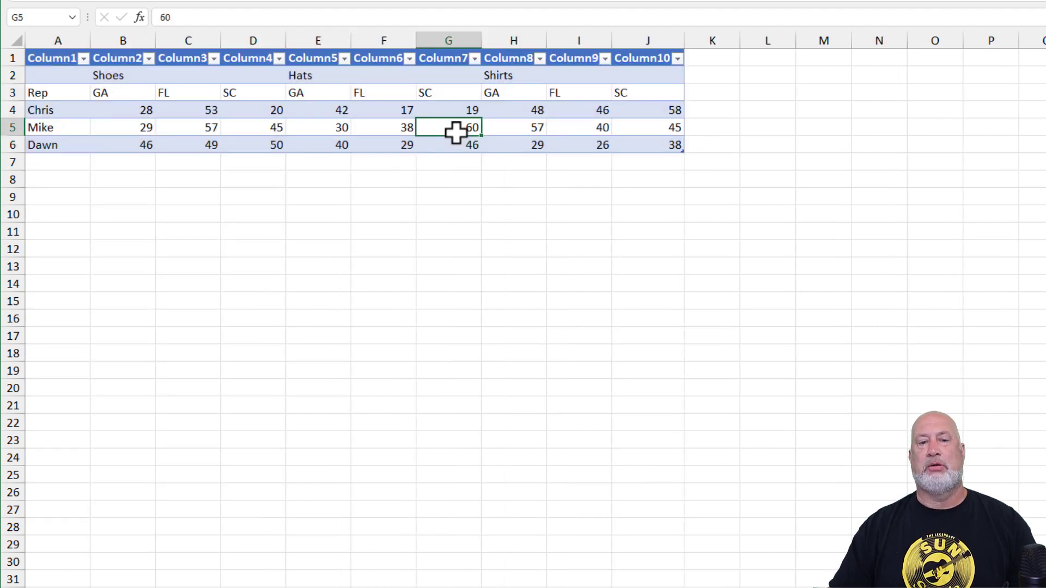